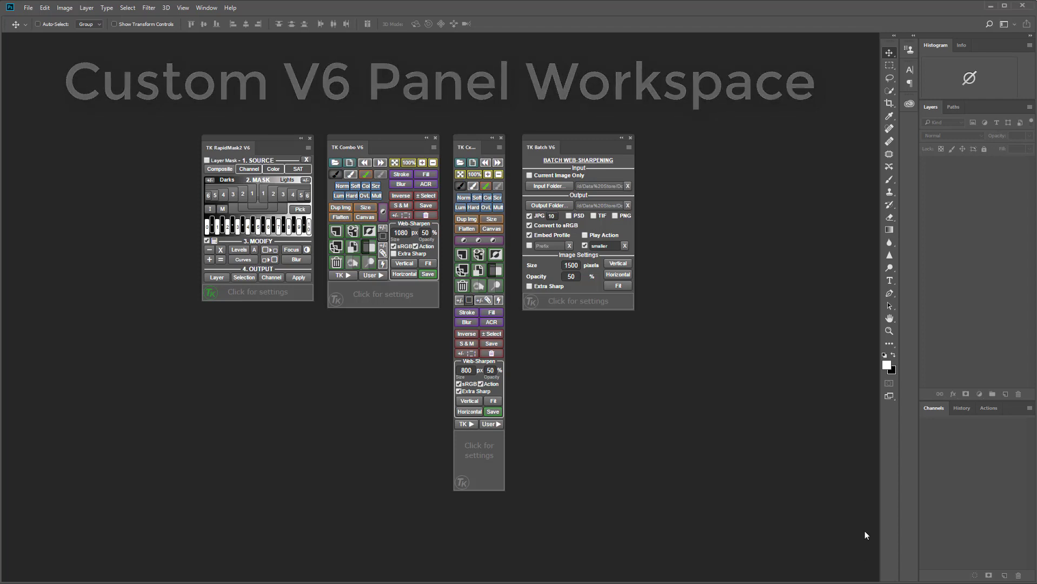
Switch to the built-in Photography workspace so the floating TK panels disappear.
click(1013, 25)
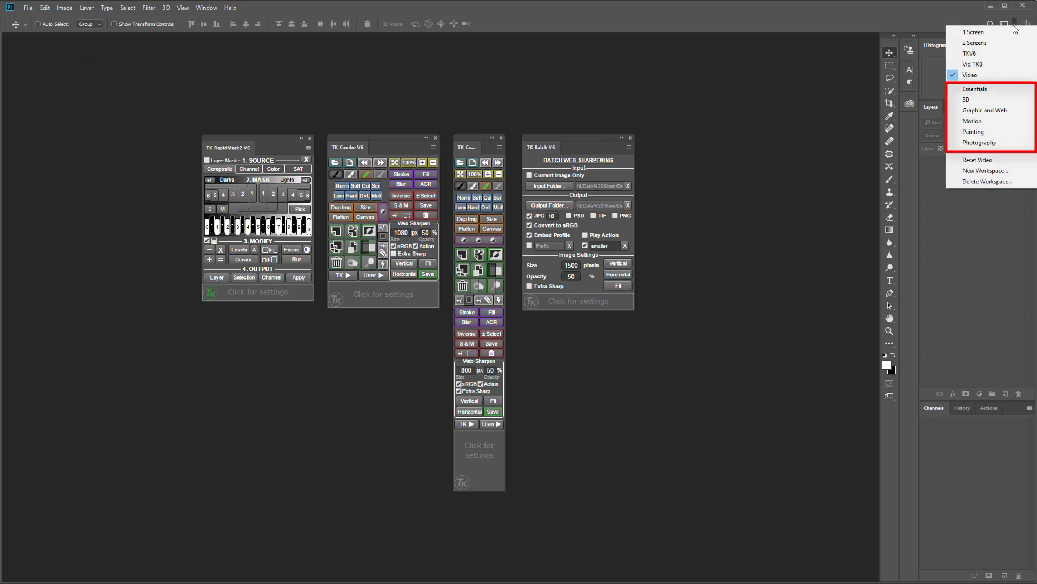
click(978, 142)
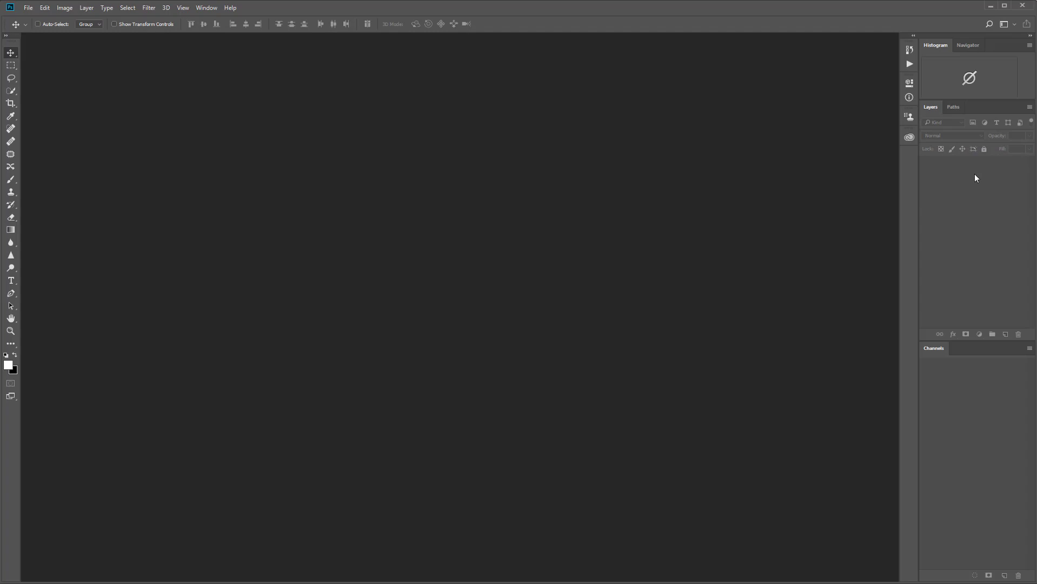
click(1017, 26)
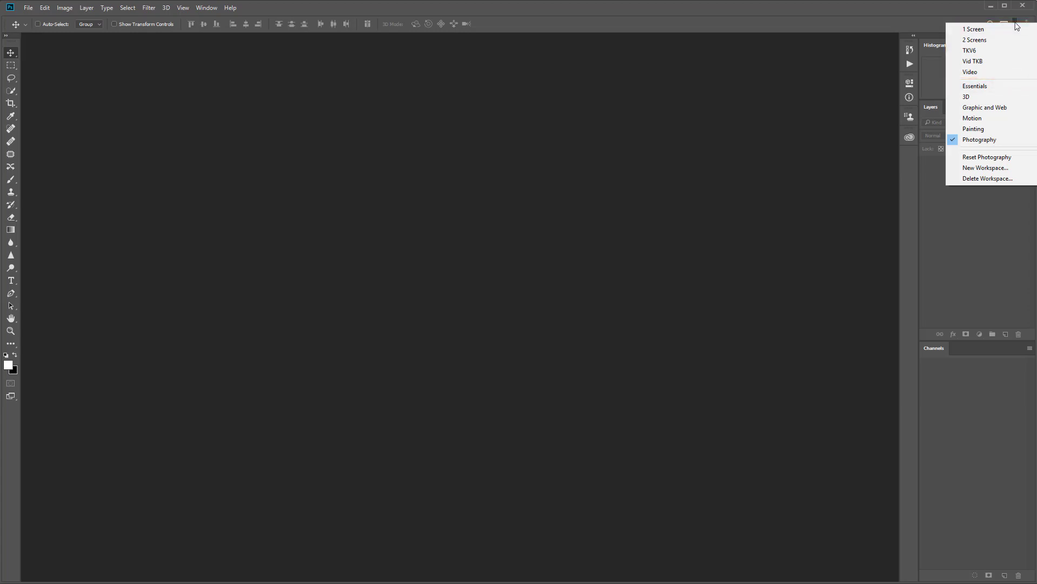
Save the current Photography panel layout as a new workspace called 'Example'.
click(984, 168)
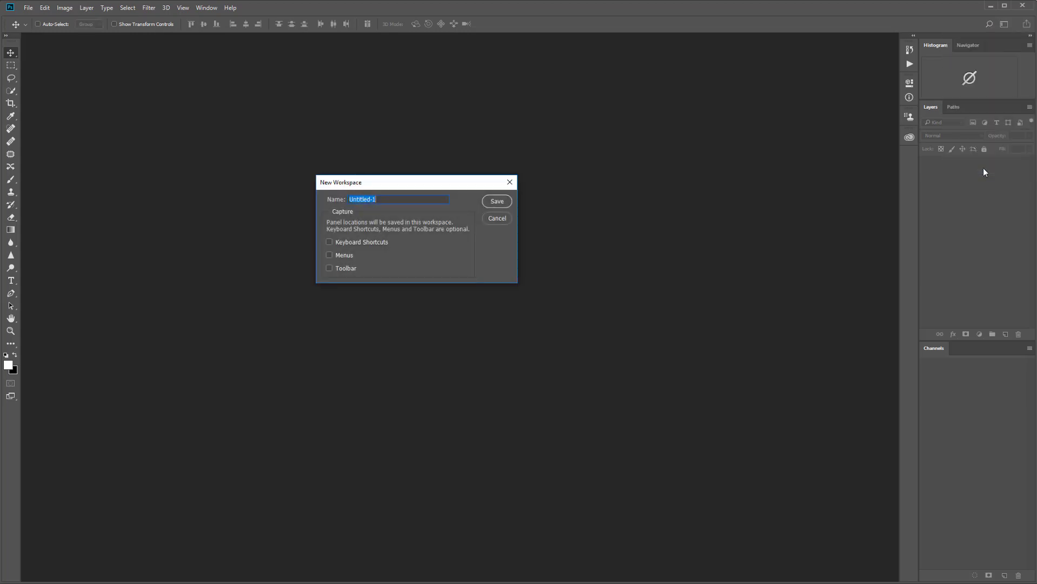
text(Example)
click(497, 201)
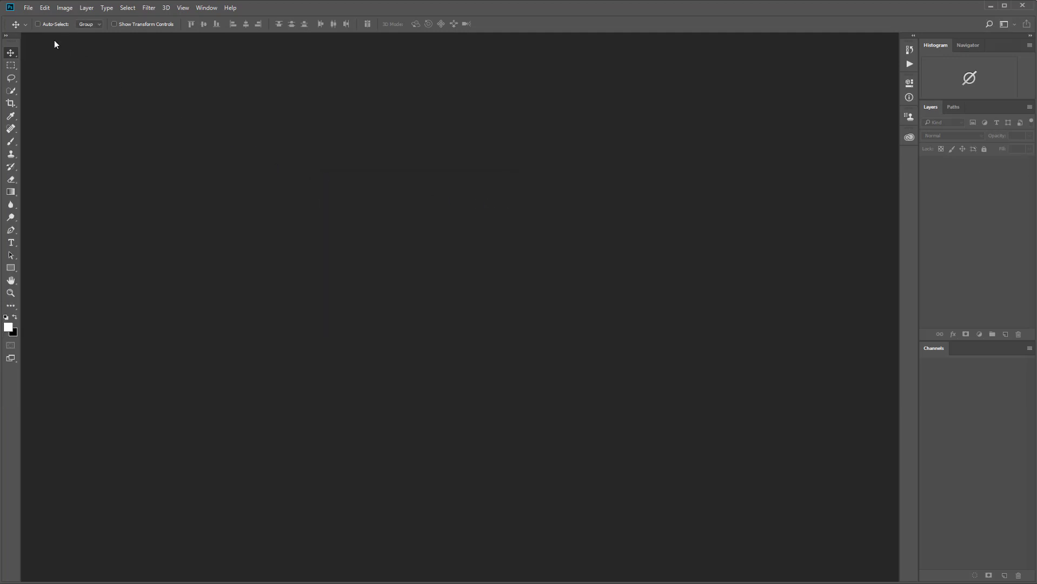
Dock the Tools panel beside the right panel column, then regroup Navigator and Histogram.
drag(13, 41, 897, 93)
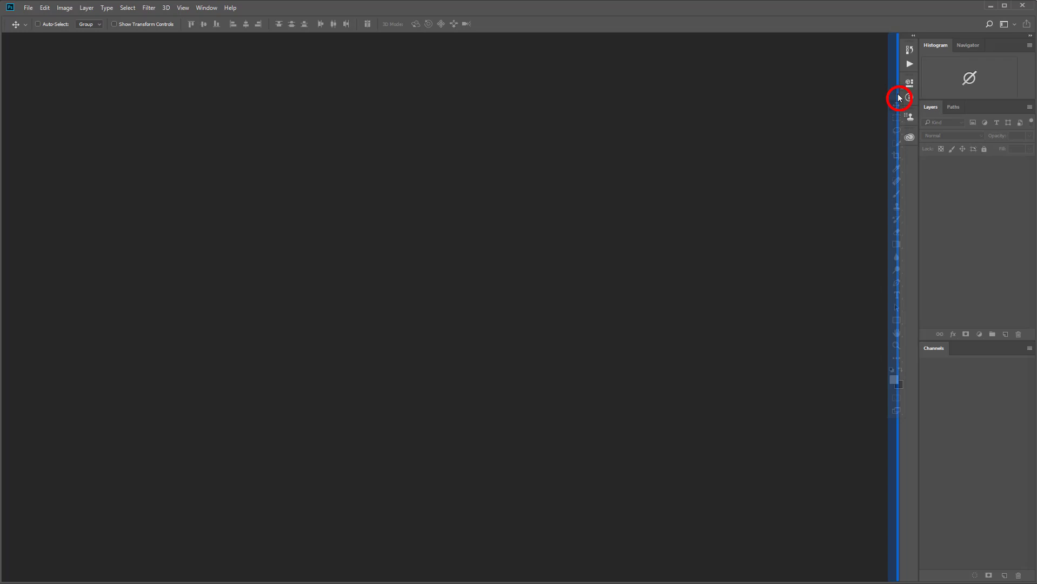
drag(898, 93, 897, 93)
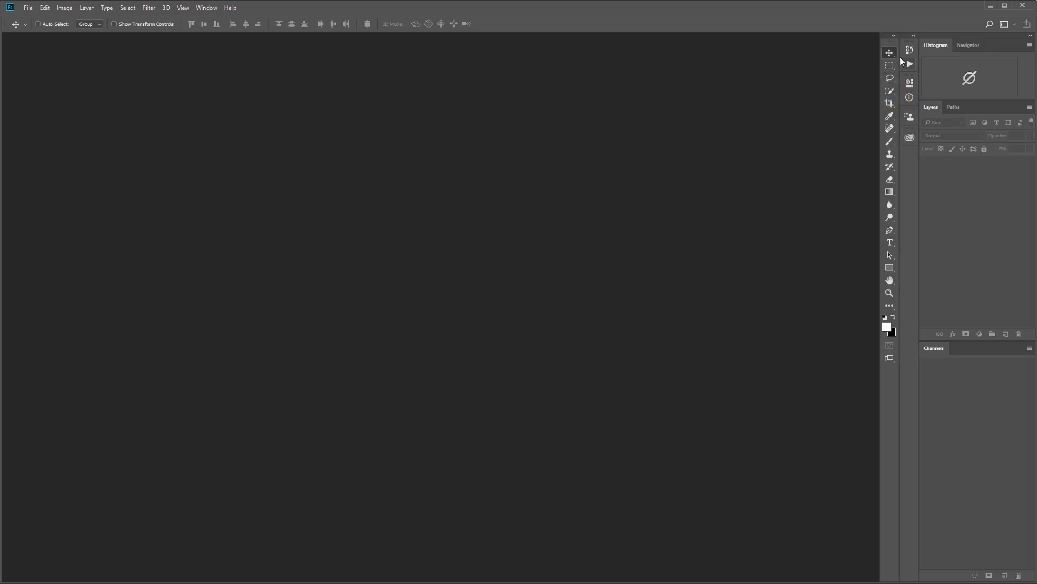
mouse_move(961, 45)
mouse_down()
mouse_move(965, 84)
mouse_move(934, 42)
mouse_move(935, 108)
mouse_move(967, 101)
mouse_move(973, 47)
mouse_up()
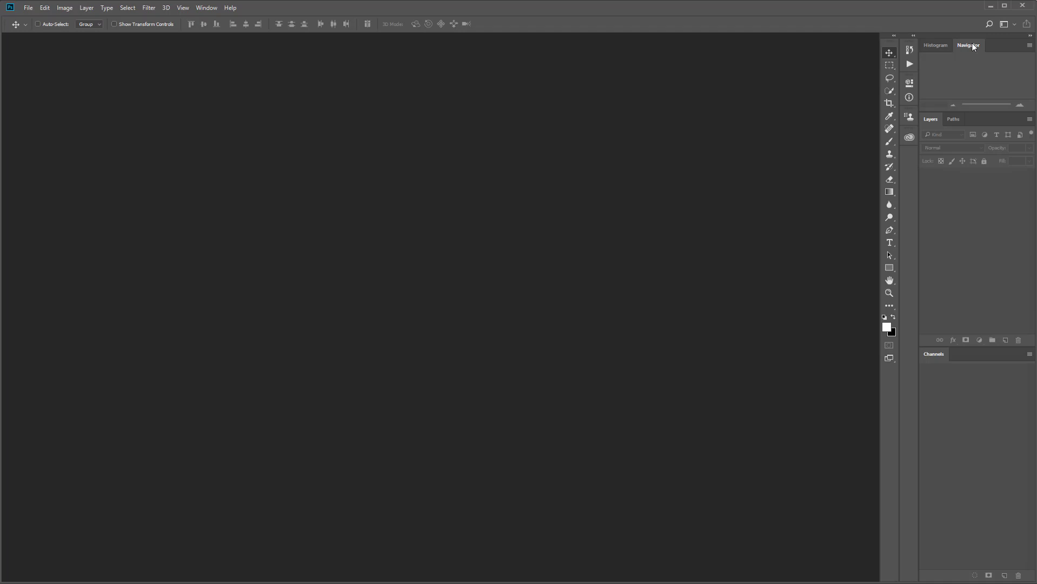
click(934, 46)
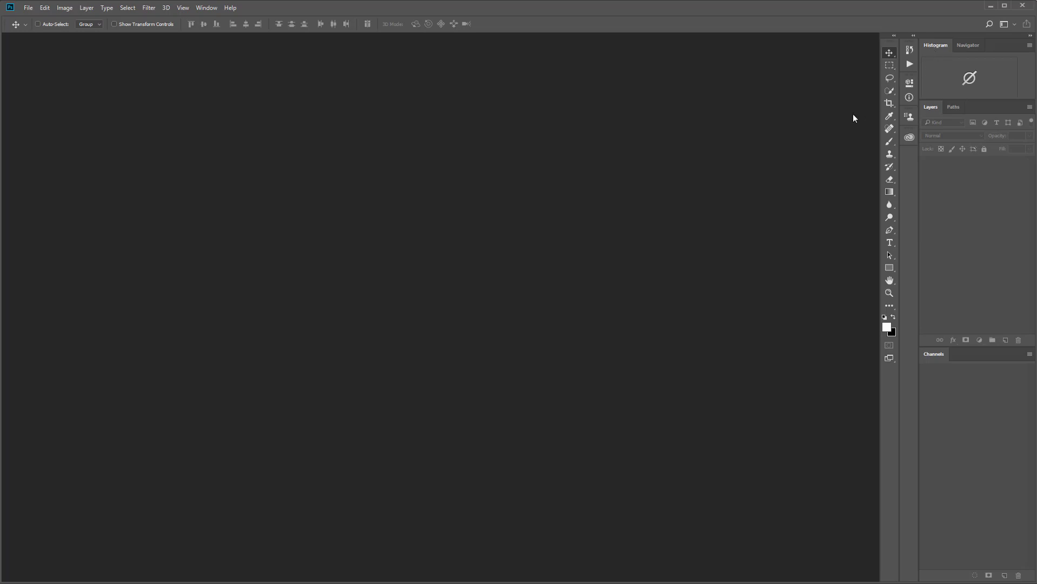
Add the Color panel from the Window menu and collapse it into the dock.
click(211, 8)
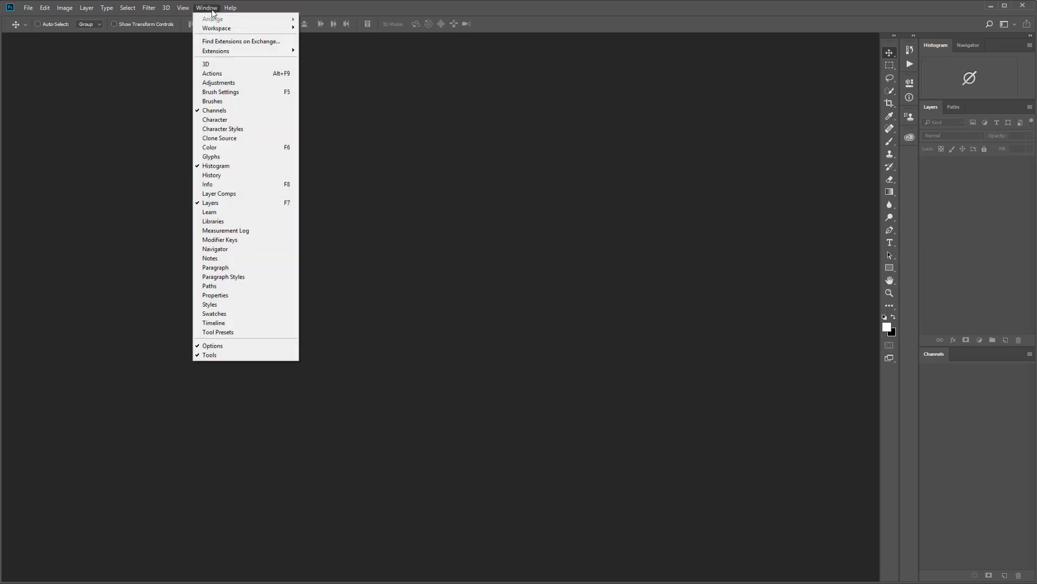
click(208, 150)
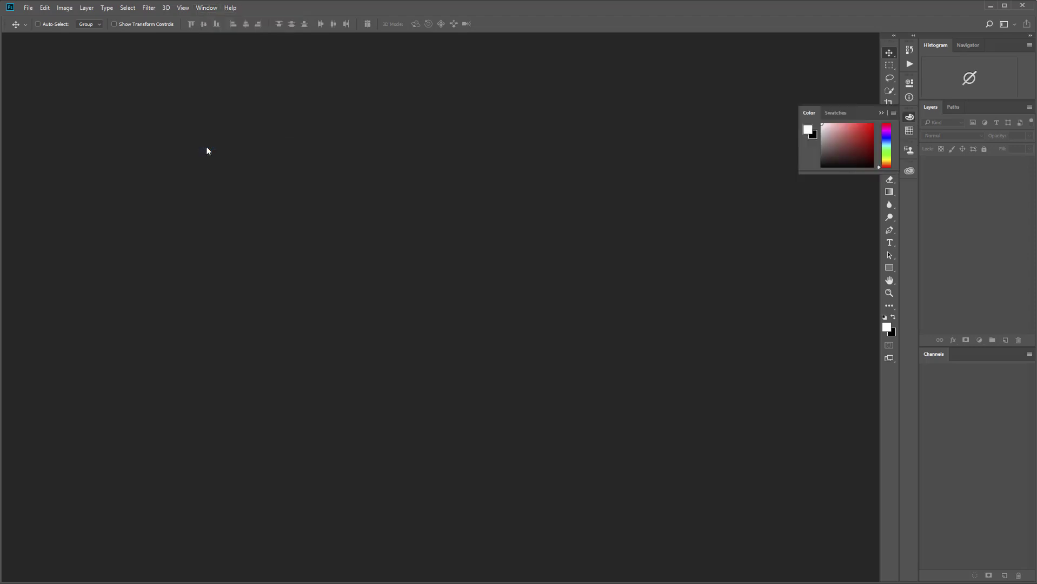
click(908, 118)
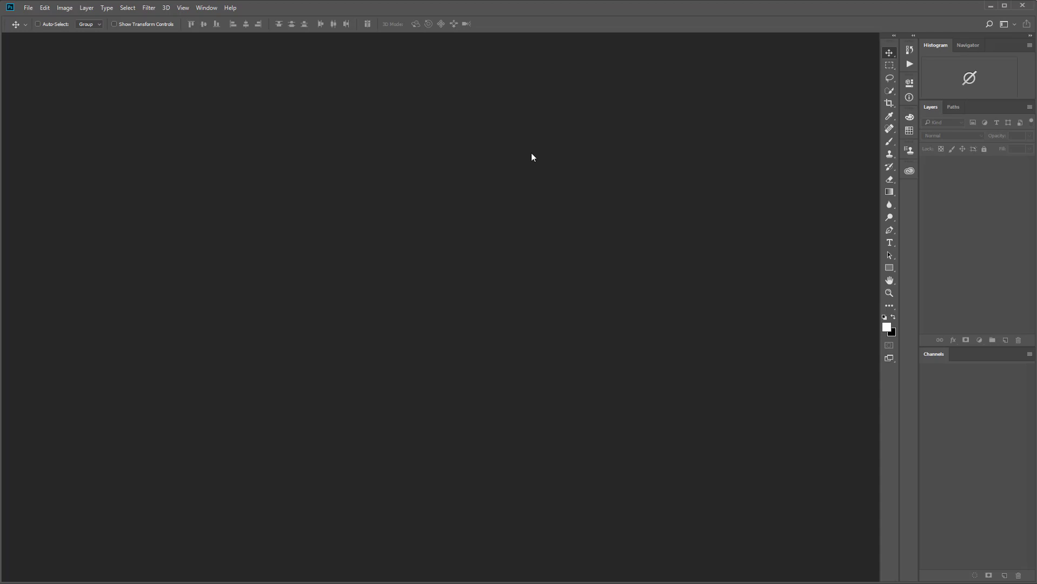
Add the TK Batch V6 and TK Combo V6 extension panels.
click(212, 9)
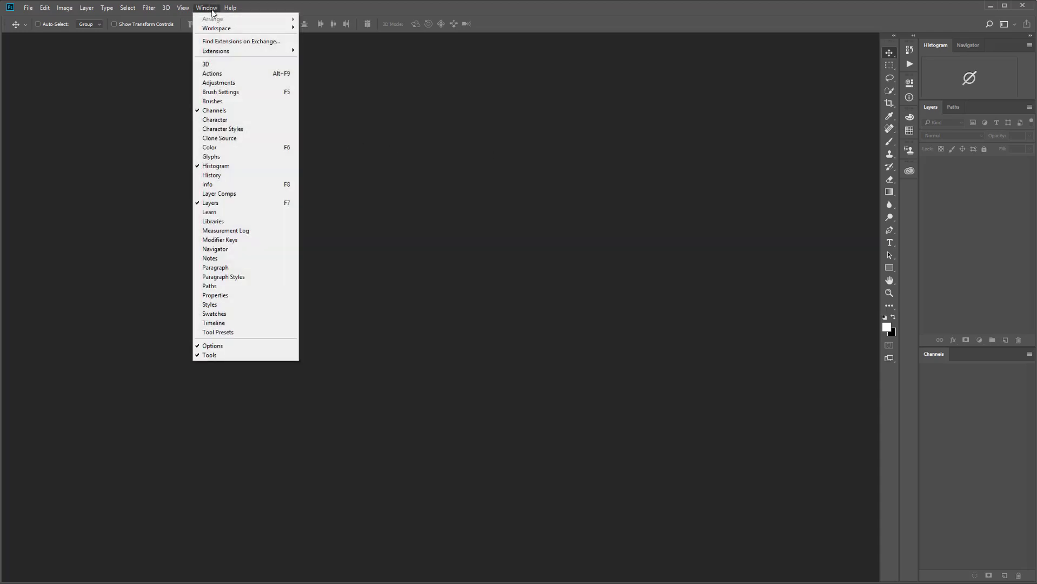
mouse_move(211, 55)
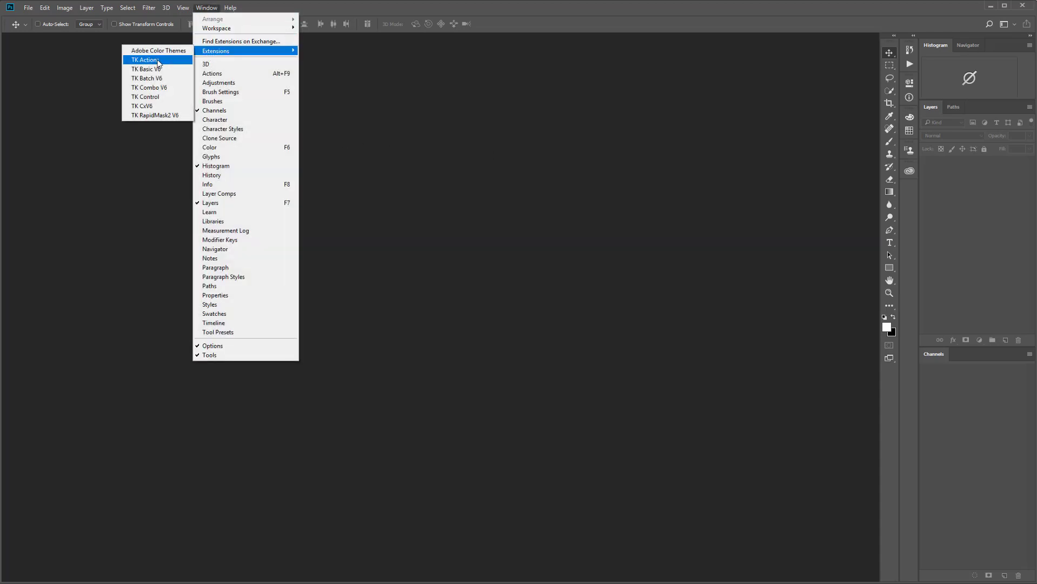
click(153, 79)
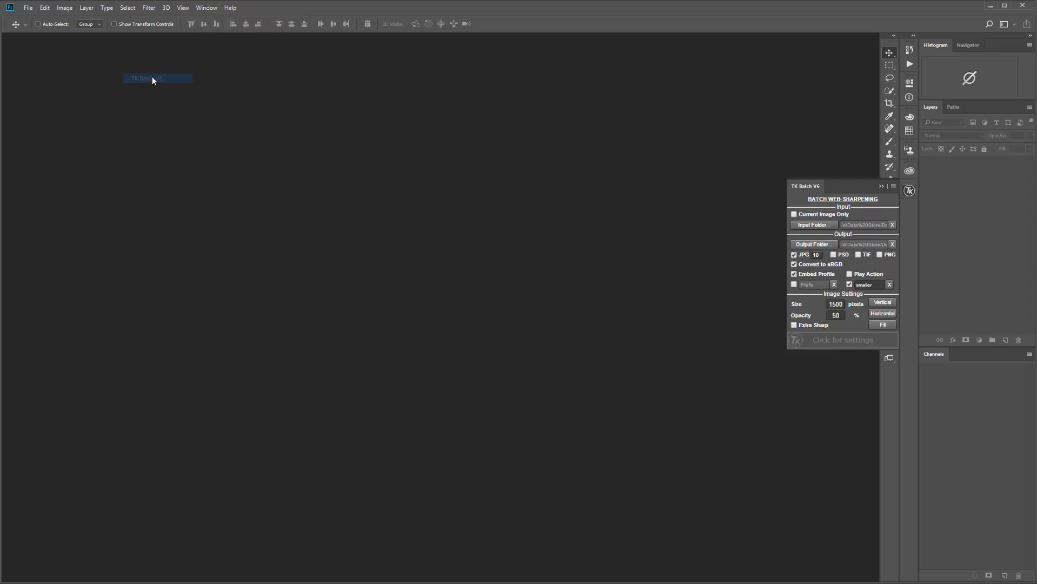
click(206, 8)
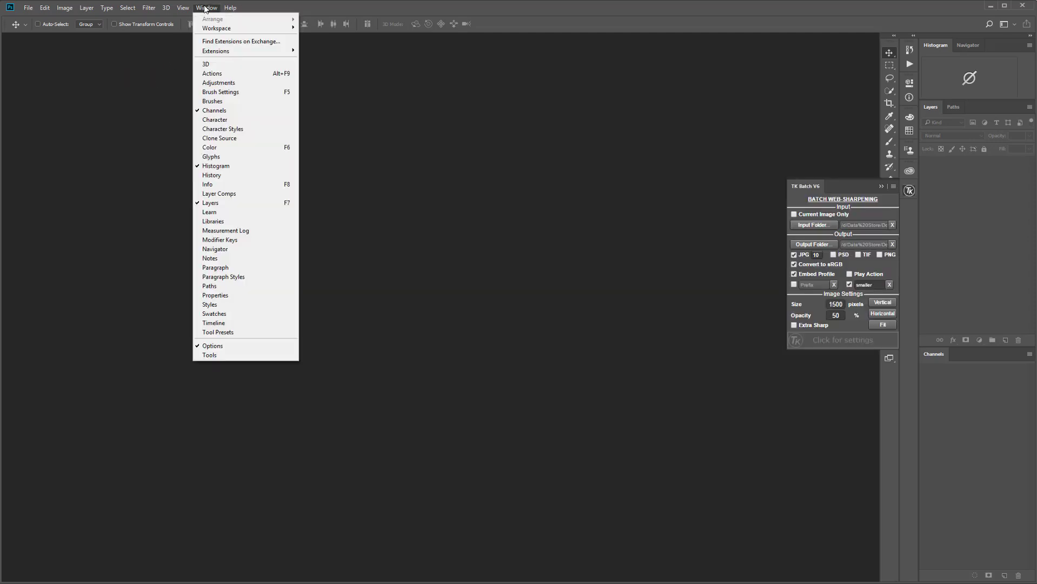
mouse_move(213, 51)
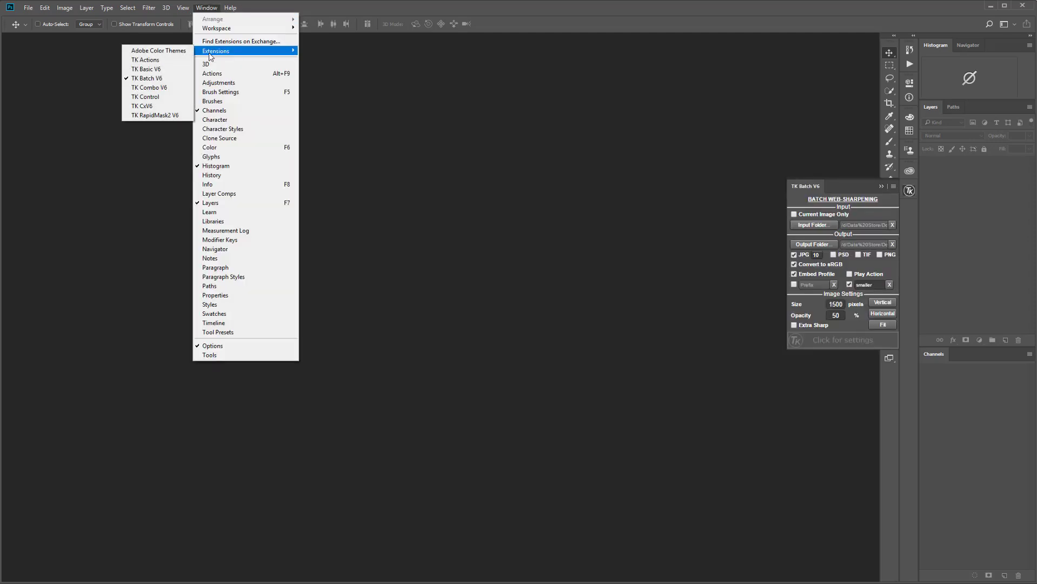
click(158, 88)
Add the TK CxV6 and TK RapidMask2 V6 extension panels.
click(206, 8)
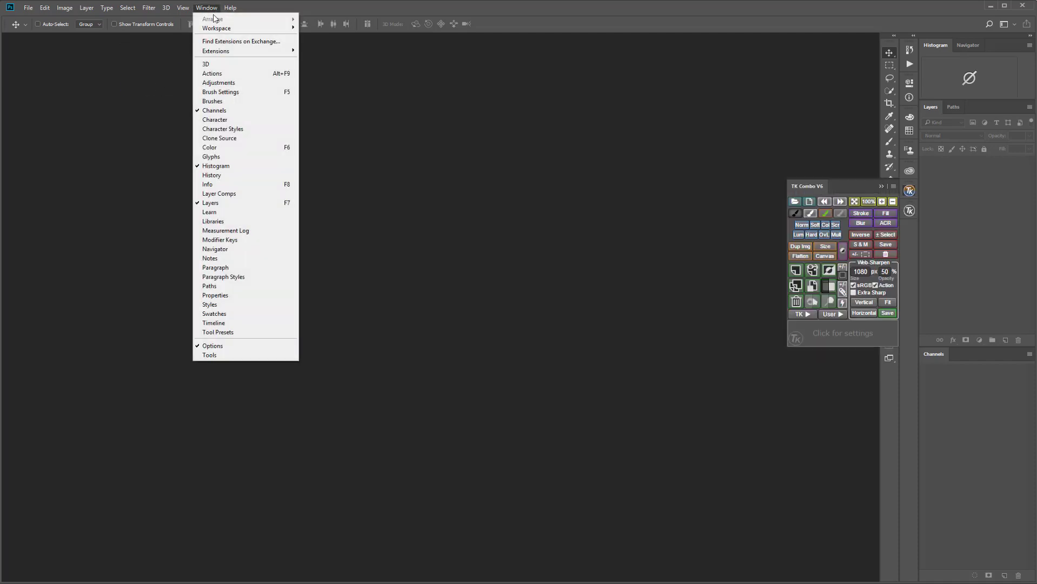
mouse_move(208, 54)
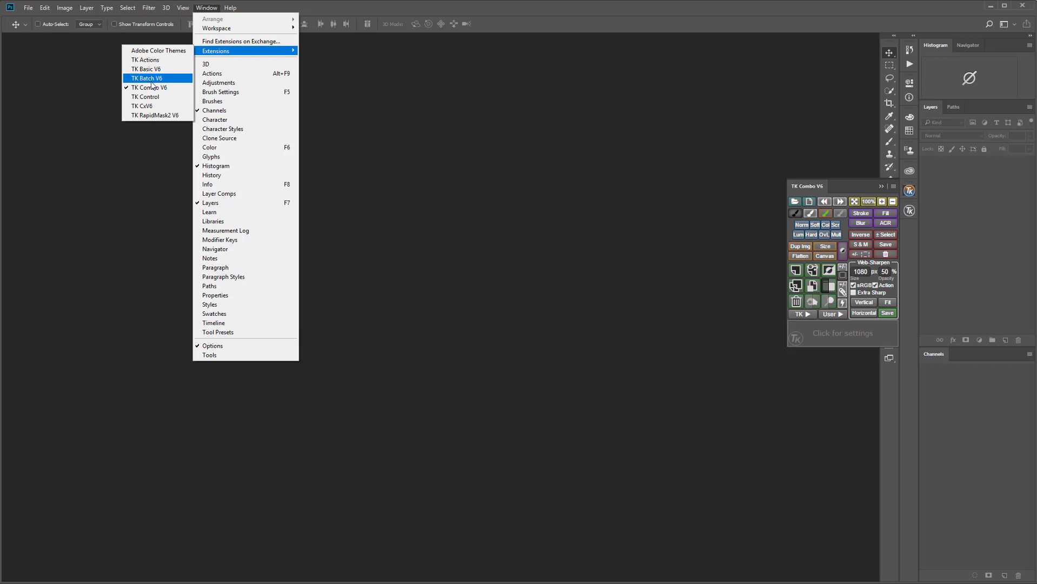
click(147, 107)
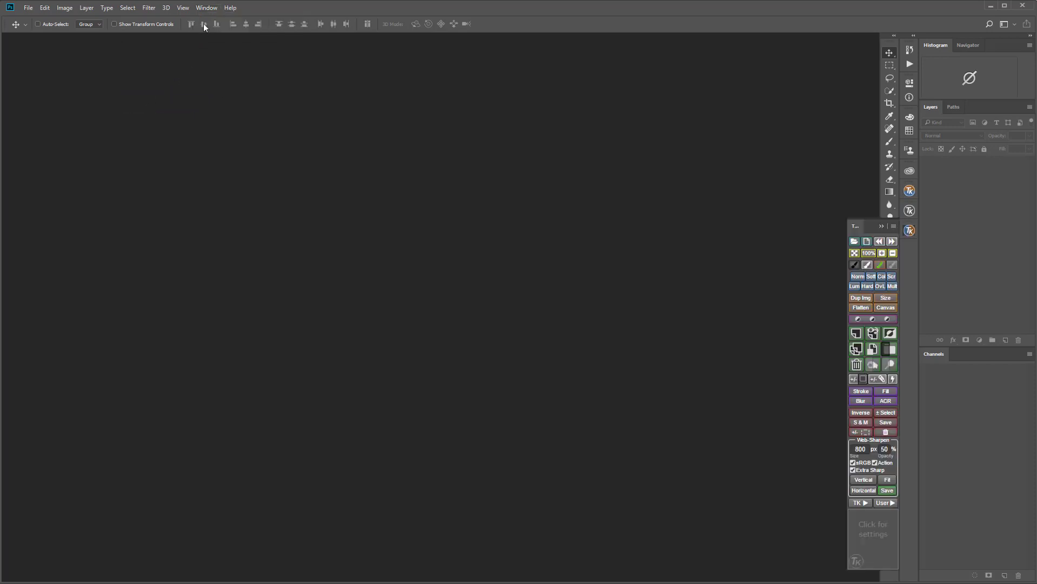
click(208, 8)
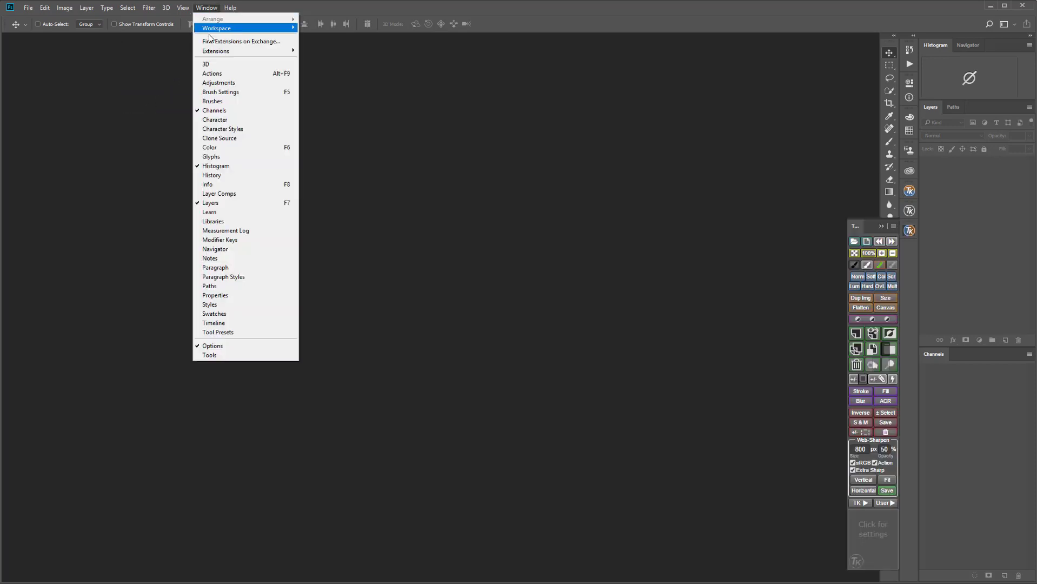
mouse_move(209, 56)
click(156, 114)
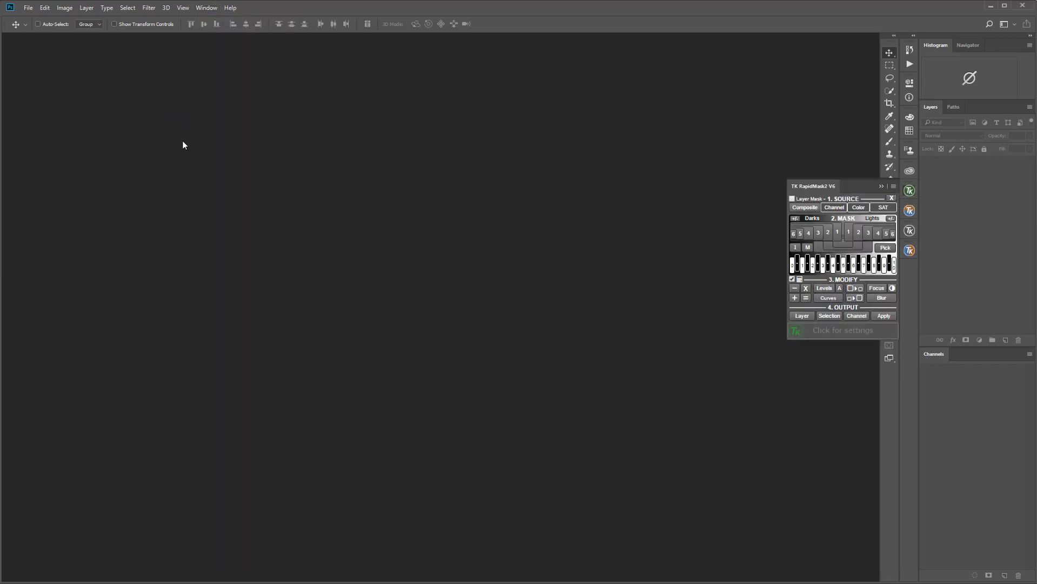
Preview and close the RapidMask2 V6, Combo V6 and Batch V6 panels from their dock icons.
click(910, 191)
click(910, 210)
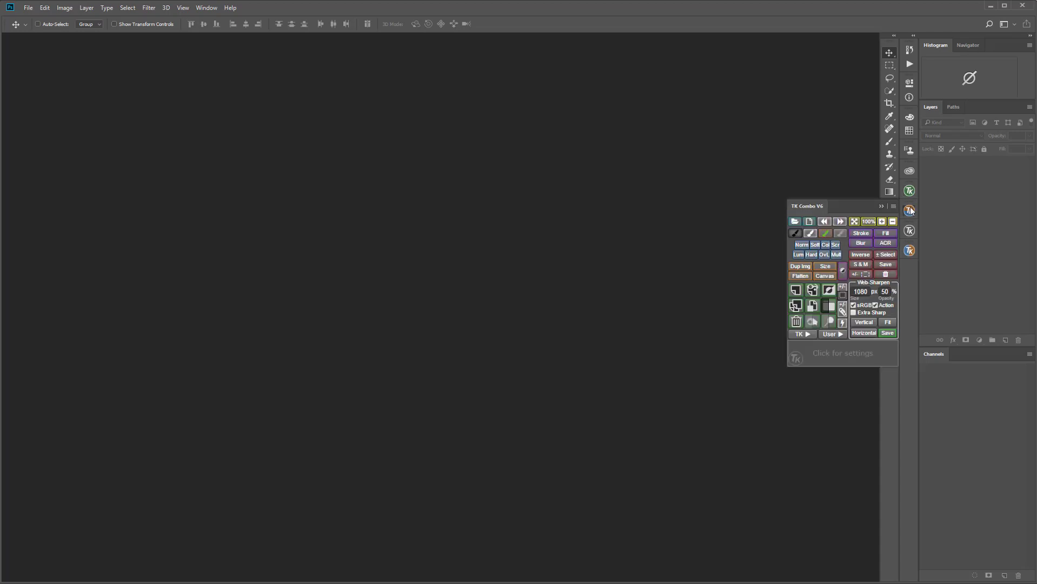
click(910, 210)
click(910, 231)
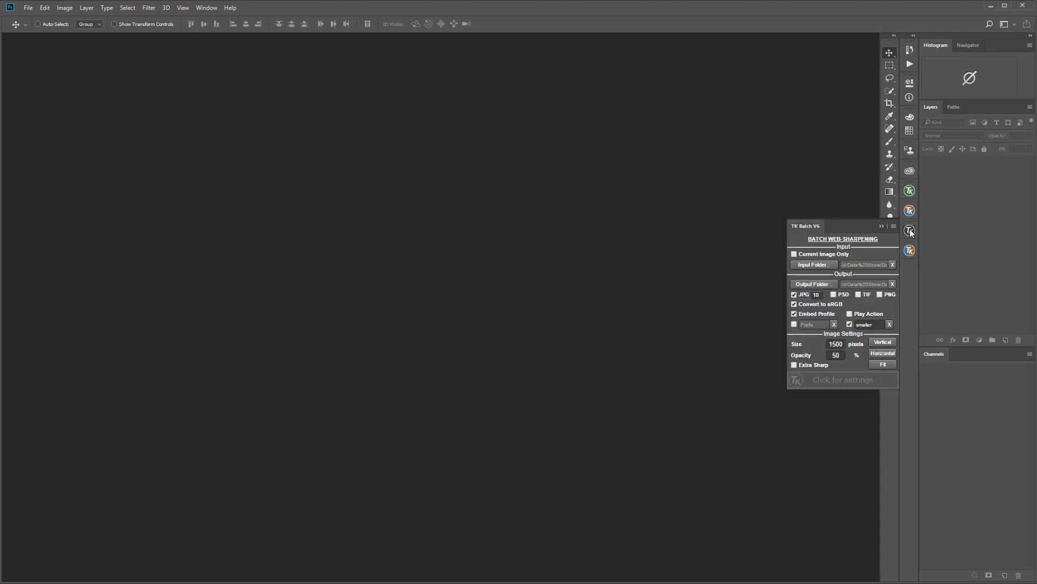
click(910, 232)
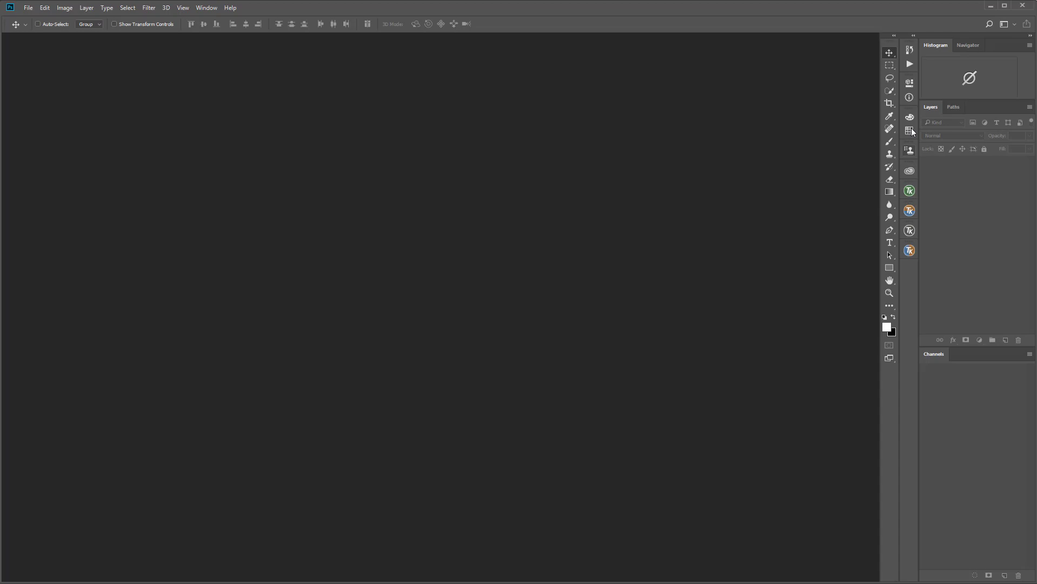
Expand the docked panels to full size and collapse them back, previewing RapidMask2 in between.
click(913, 37)
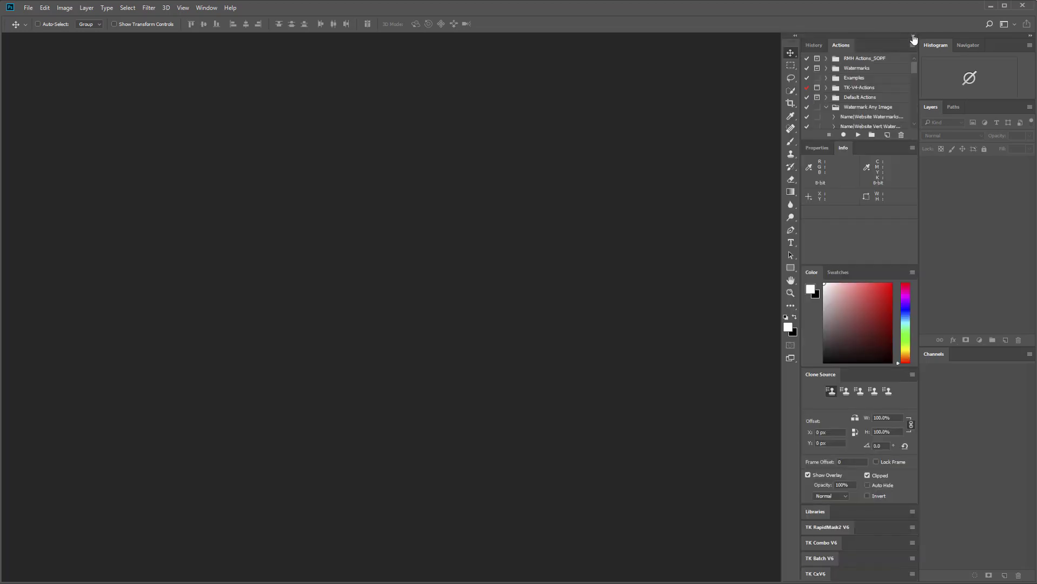
click(913, 36)
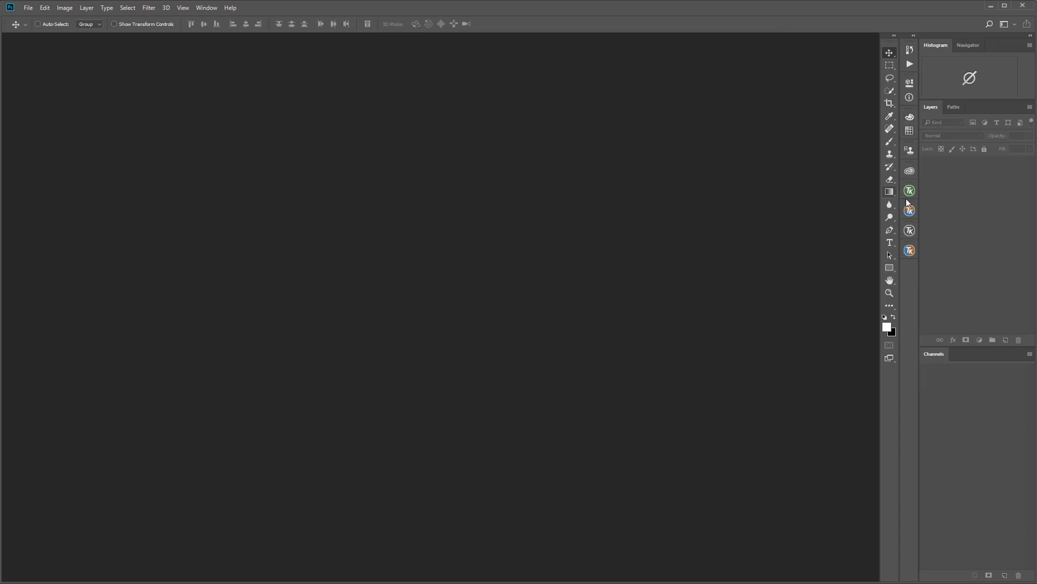
click(910, 192)
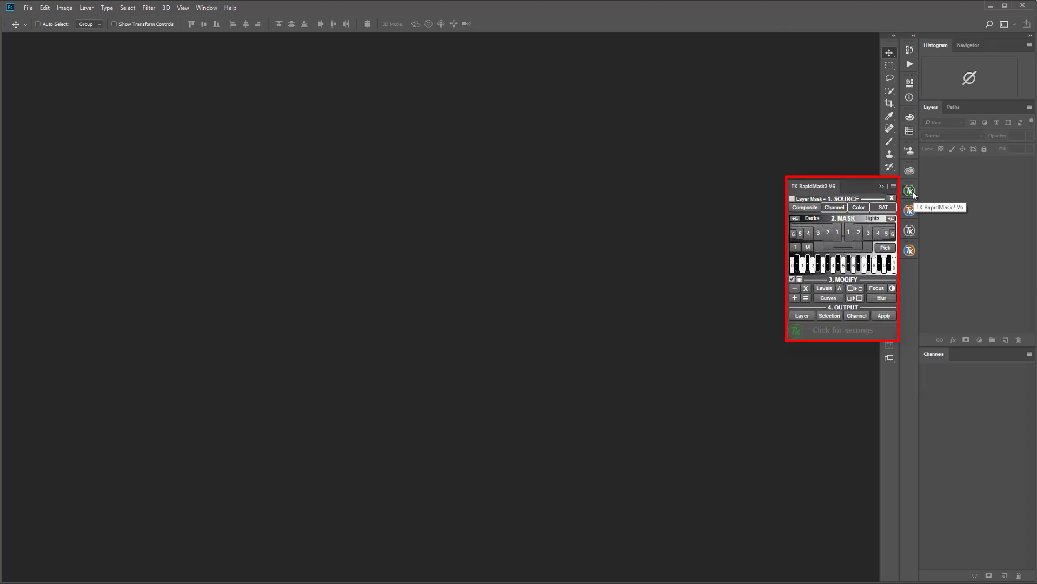
click(911, 192)
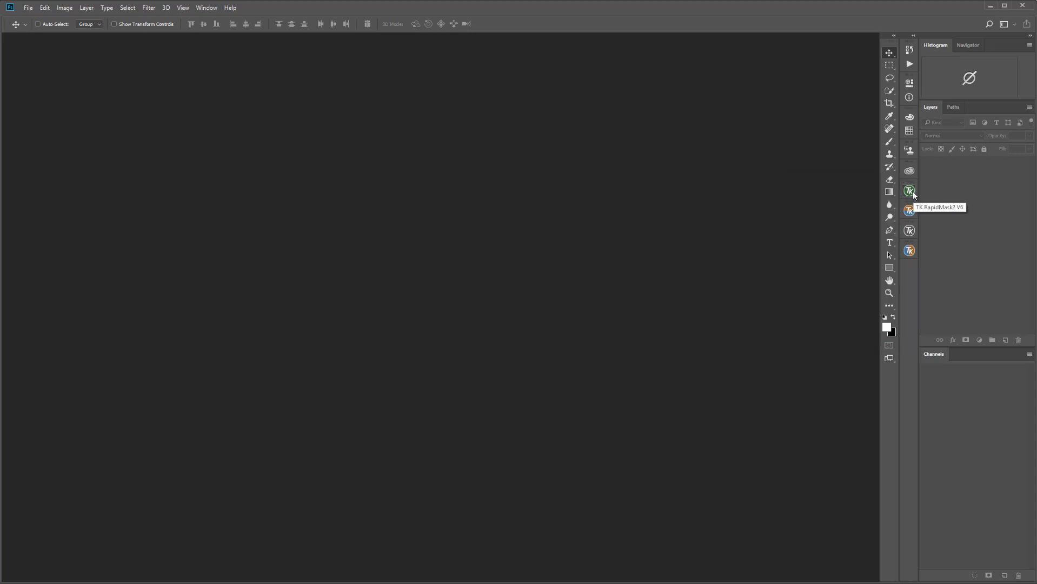
click(913, 36)
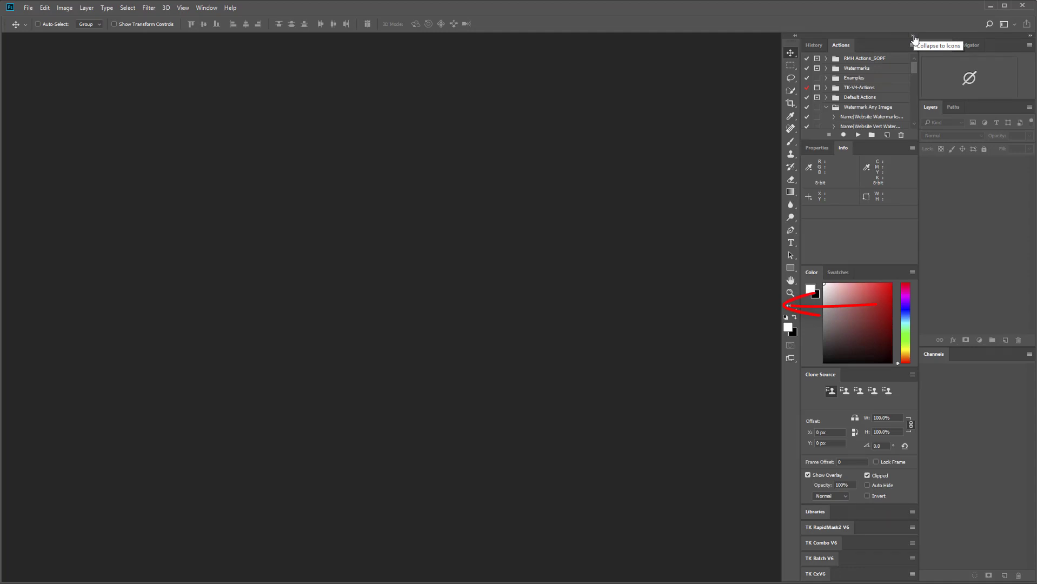
click(913, 38)
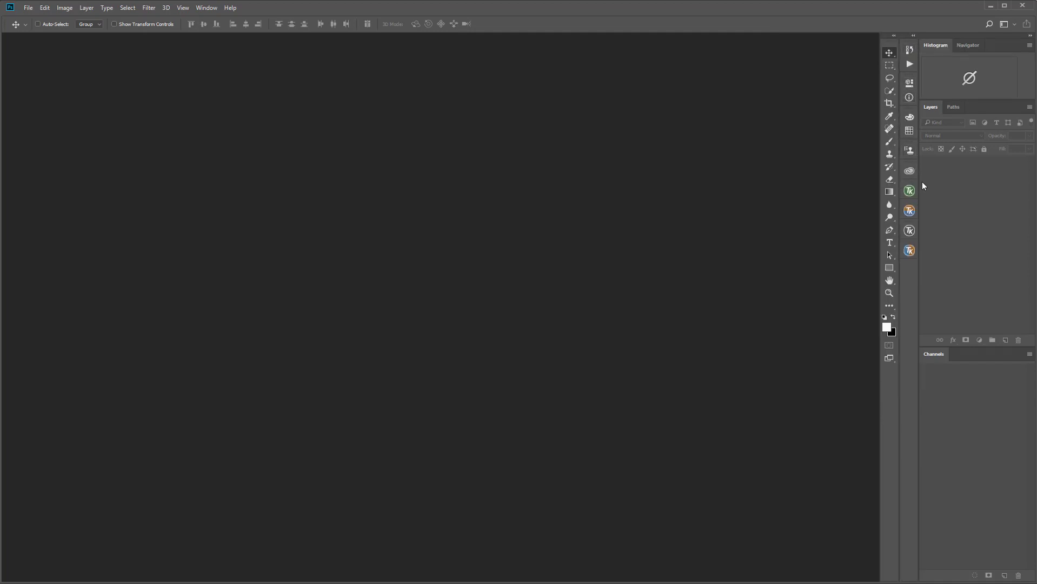
Float the expanded TK RapidMask2 V6 panel on the canvas and resize the Layers and Channels areas.
drag(908, 200, 525, 180)
click(523, 169)
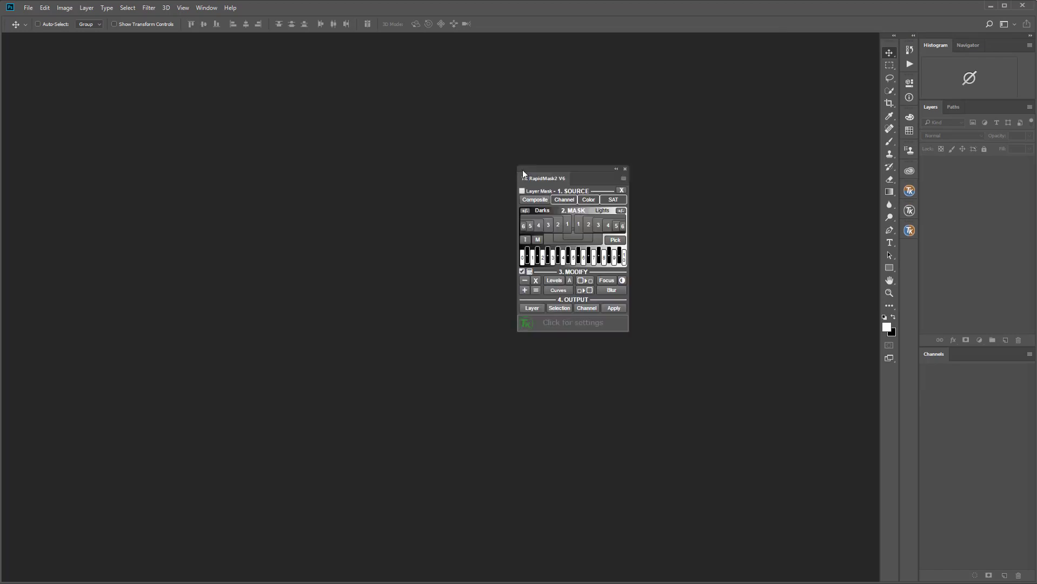
drag(526, 178, 1036, 238)
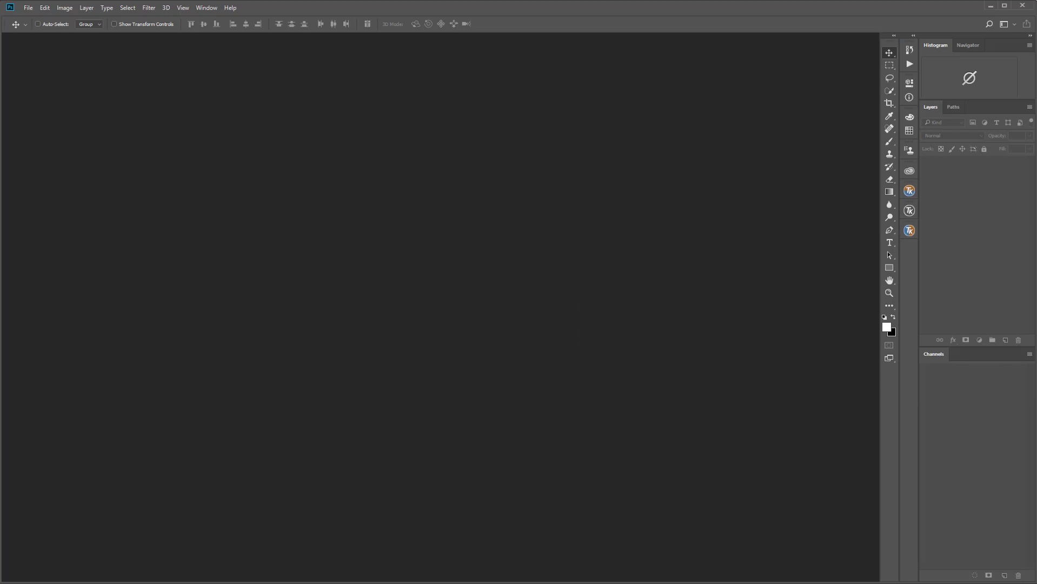
drag(1033, 231, 592, 202)
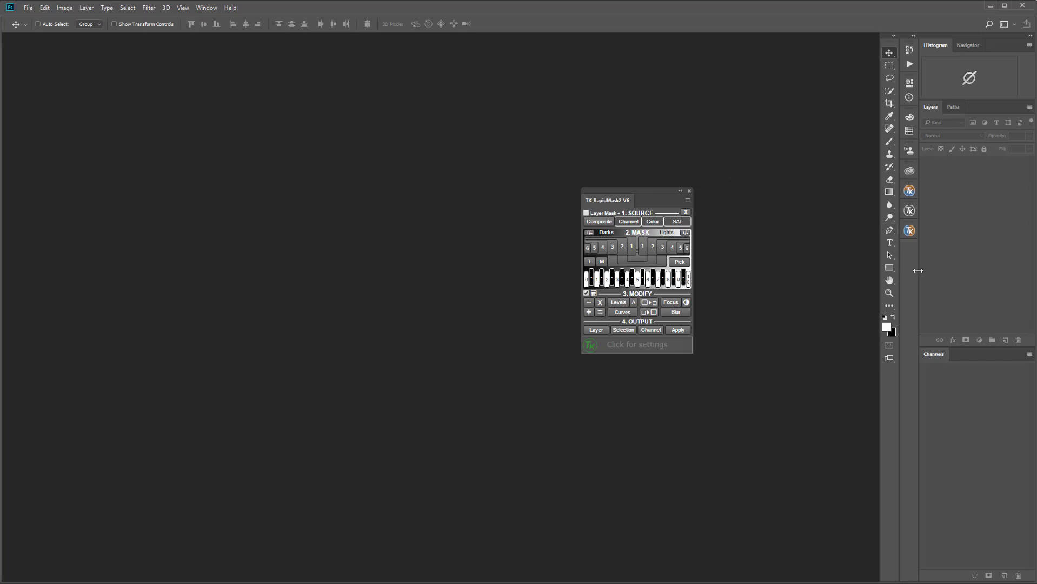
mouse_move(918, 270)
mouse_down()
mouse_move(853, 273)
mouse_move(923, 275)
mouse_up()
mouse_move(935, 347)
mouse_down()
mouse_move(936, 285)
mouse_move(931, 351)
mouse_up()
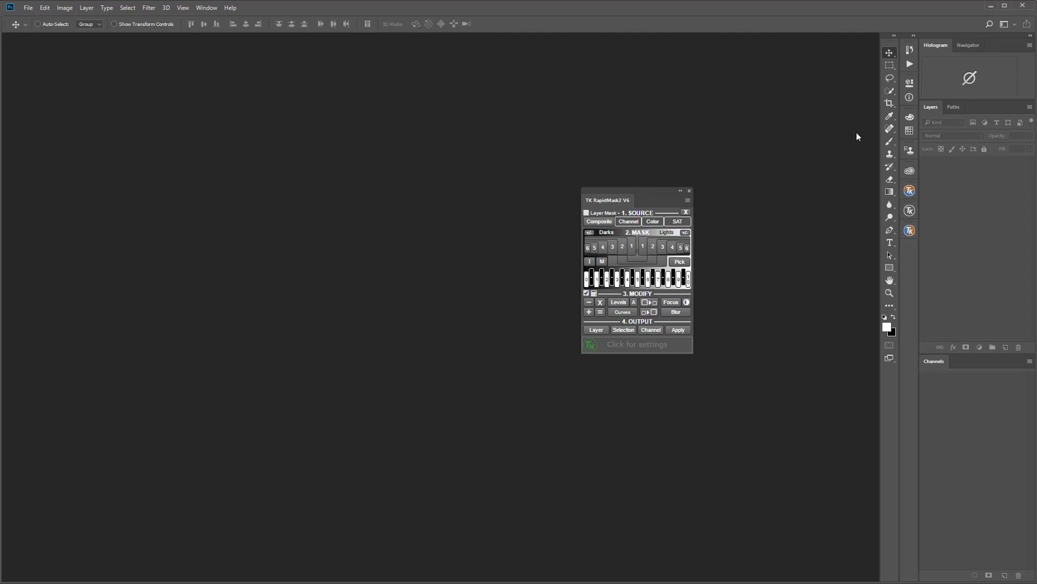
Close the Color panel and then the Swatches panel using Close in each flyout menu.
click(913, 113)
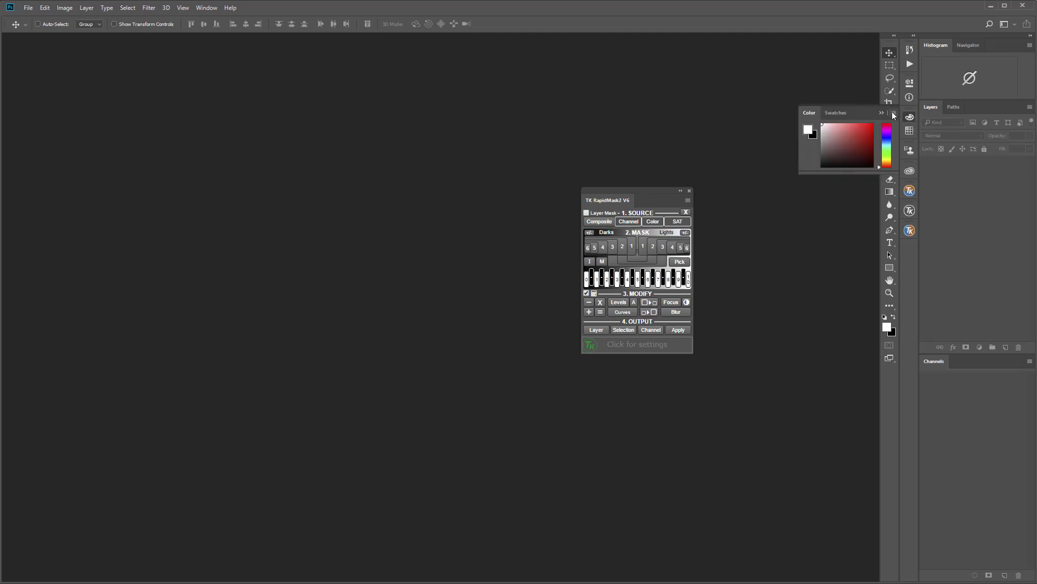
click(893, 113)
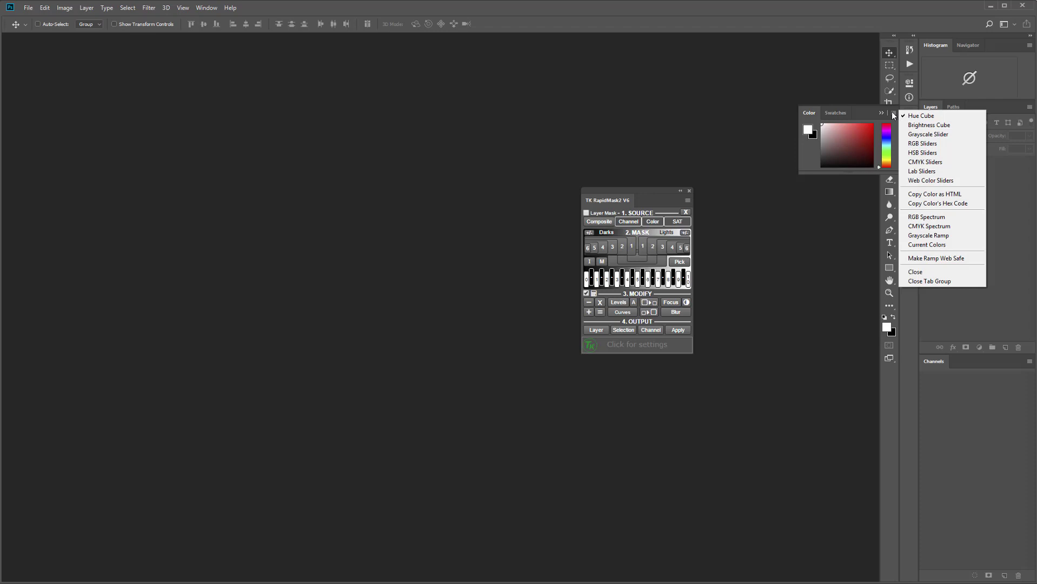
click(915, 272)
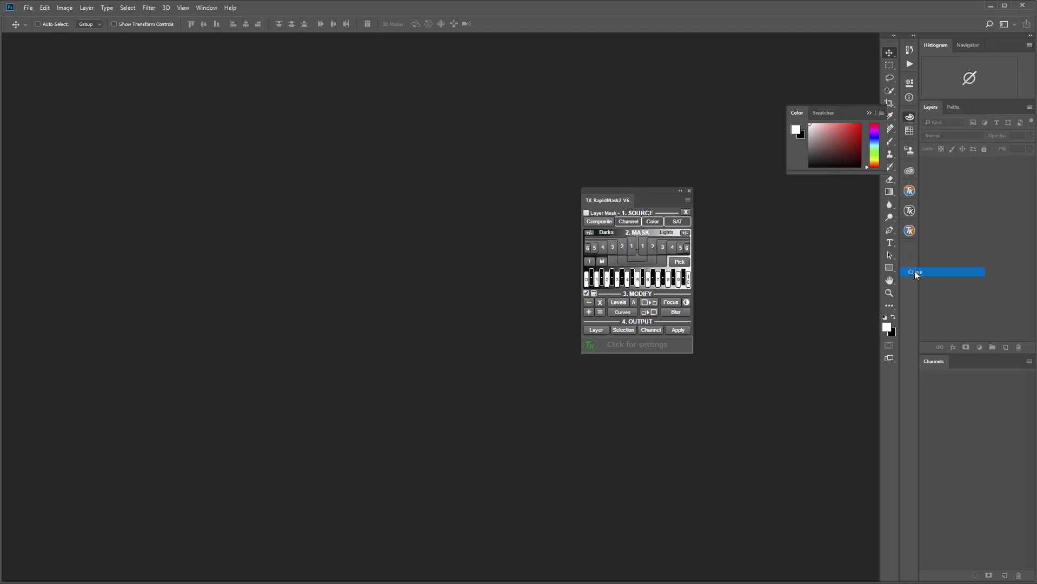
click(894, 112)
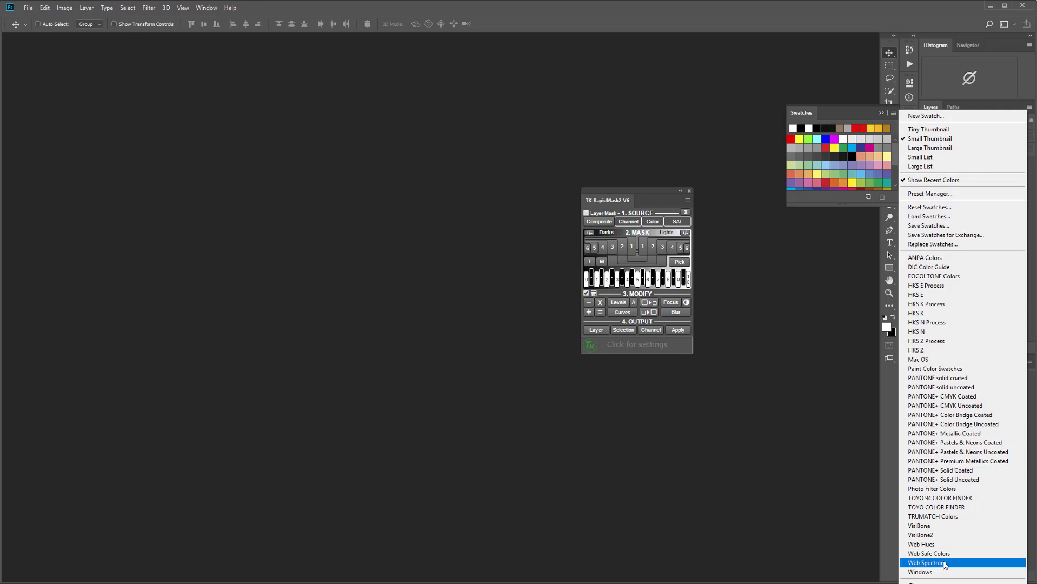
click(917, 582)
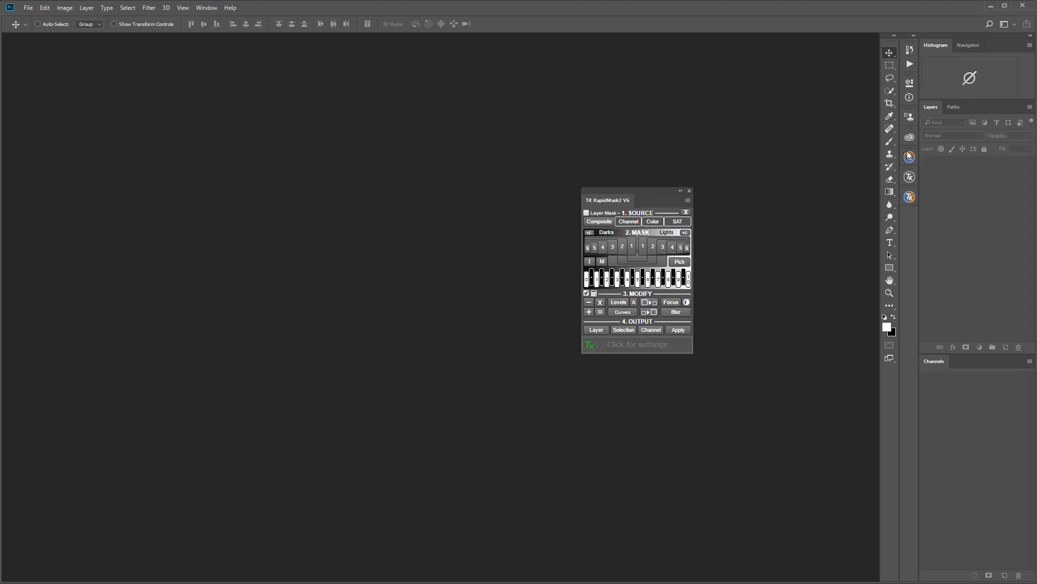
Drag three TK icons from the dock to separate canvas spots, then open the workspace list.
drag(909, 156, 662, 125)
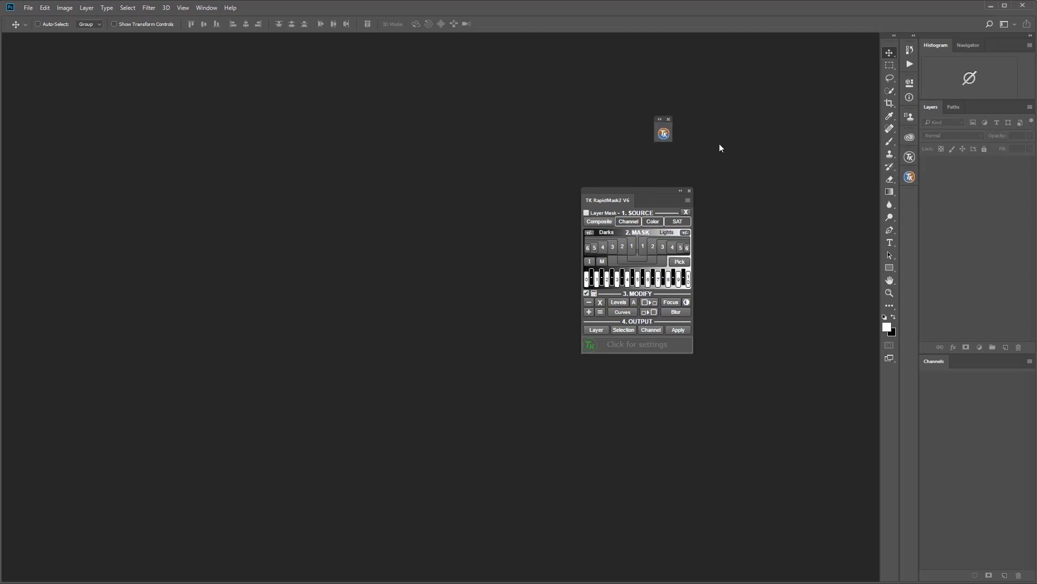
drag(910, 156, 761, 124)
drag(910, 157, 767, 221)
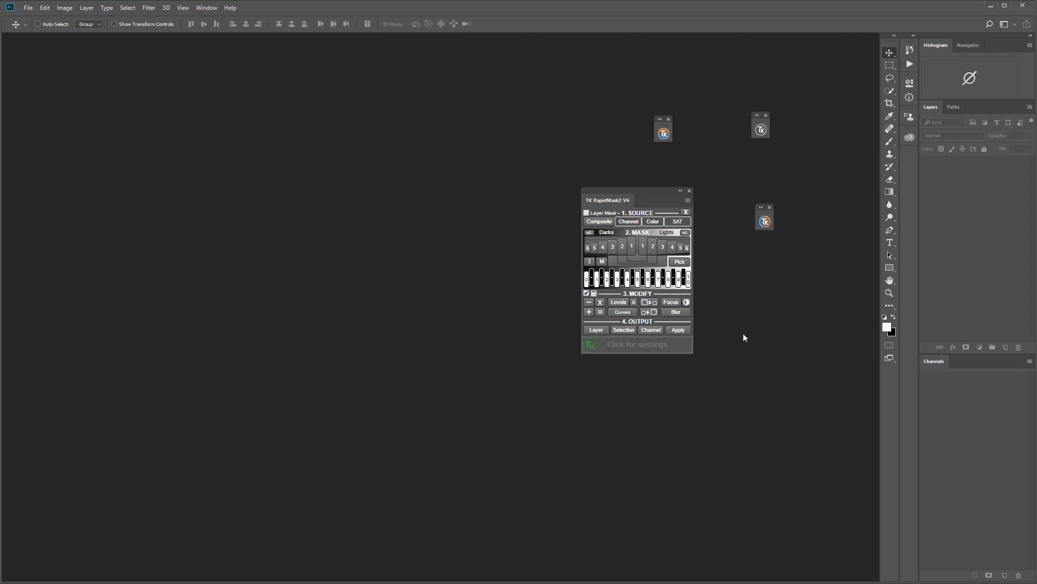
click(1015, 24)
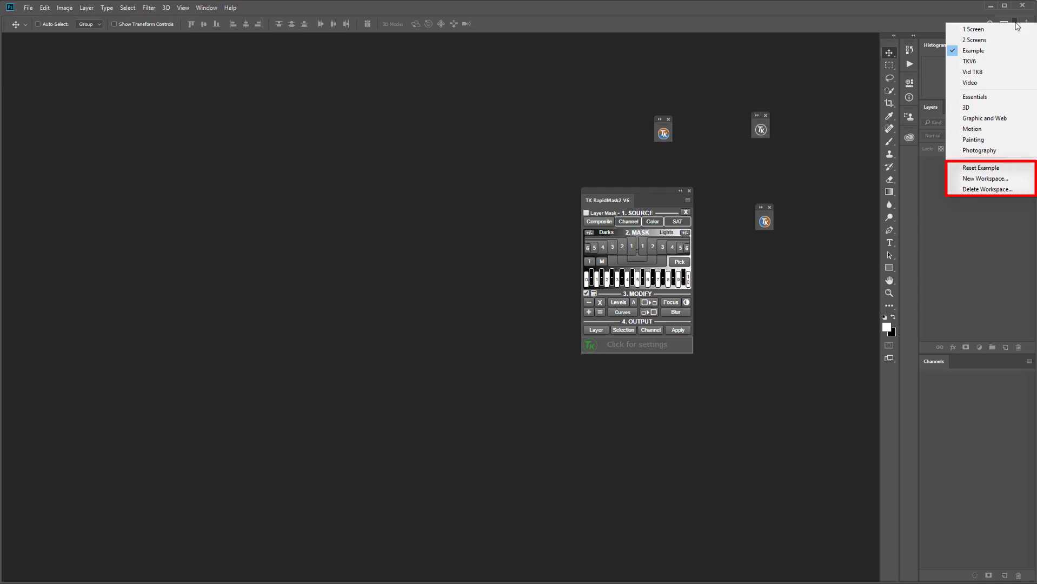
Expand floating modules into Combo V6 and Batch V6 and position them on the canvas.
click(937, 79)
click(659, 125)
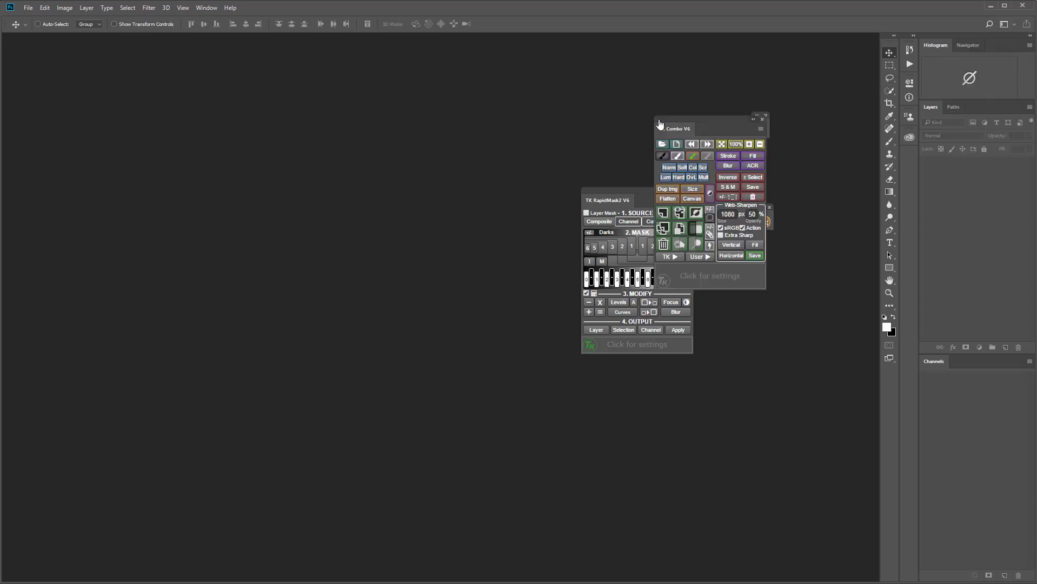
drag(680, 129, 421, 86)
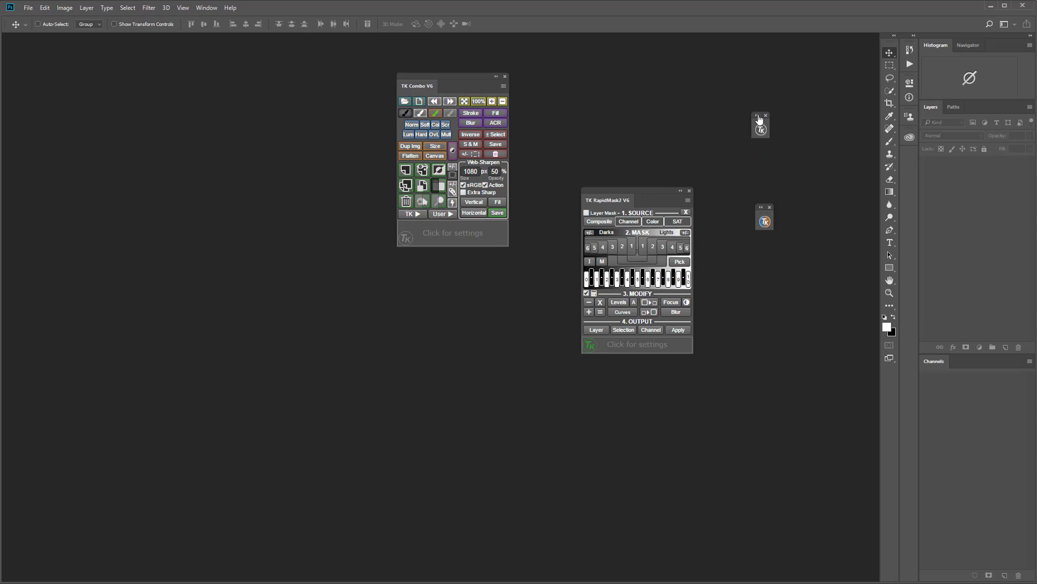
click(760, 126)
drag(774, 118, 443, 323)
Expand the last module into compact Cx on the left and dock Combo V6 in the right column.
click(761, 215)
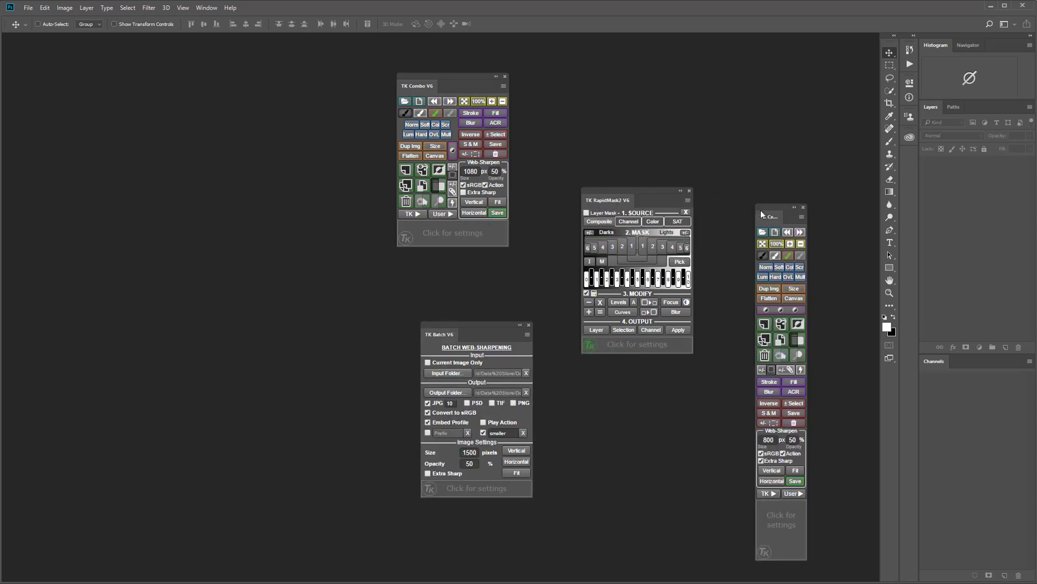
drag(767, 206, 288, 130)
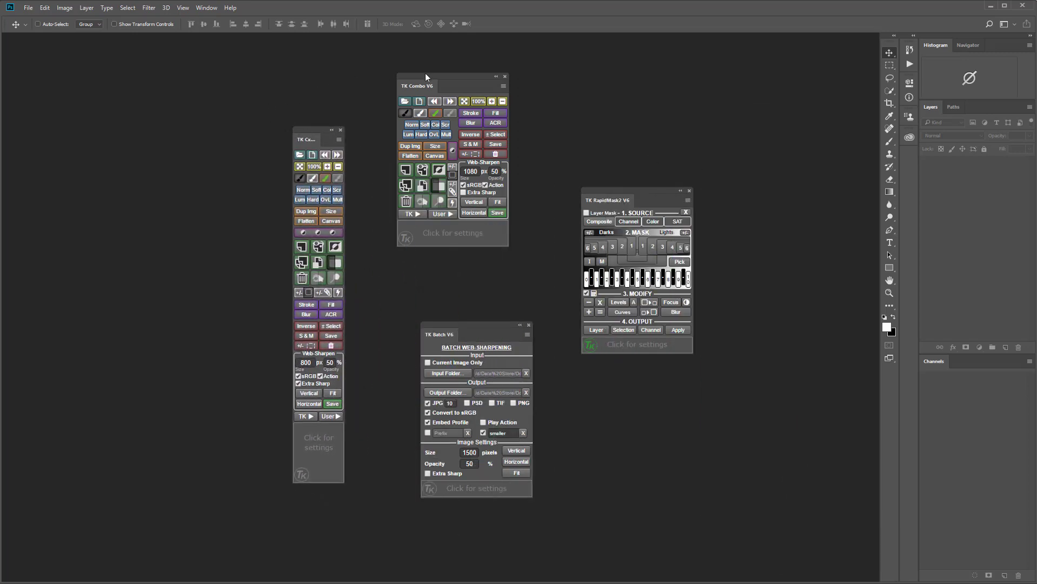
drag(447, 77, 474, 140)
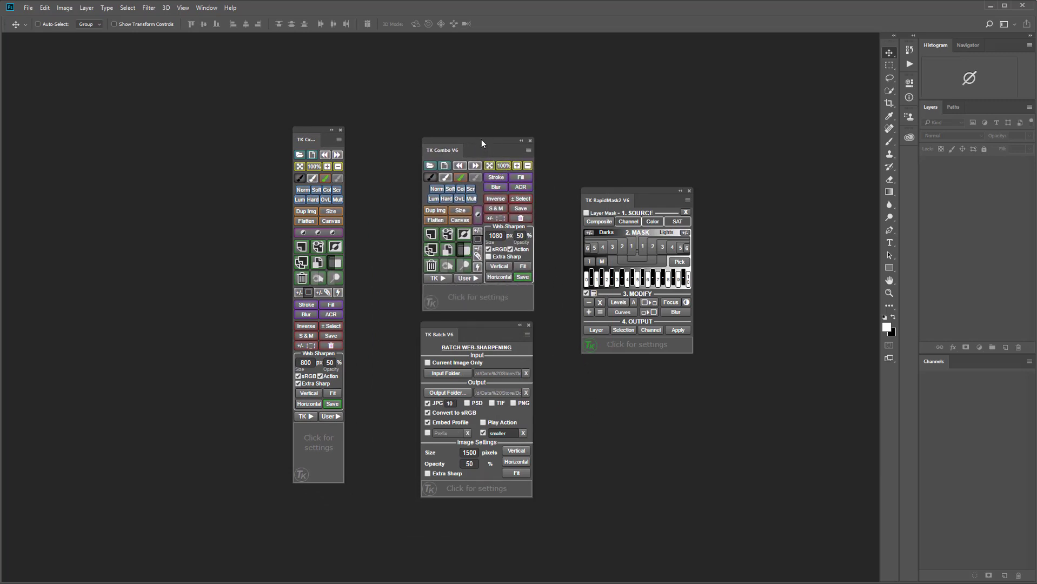
drag(481, 139, 899, 63)
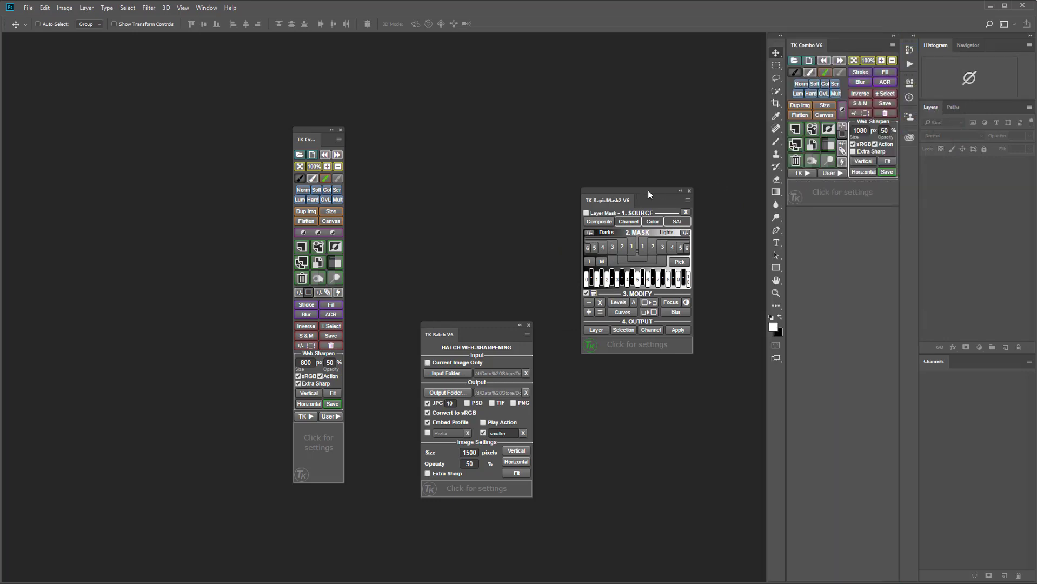
Dock RapidMask2 under Combo V6, tab Batch V6 with it, and show the RapidMask2 tab.
drag(647, 190, 853, 208)
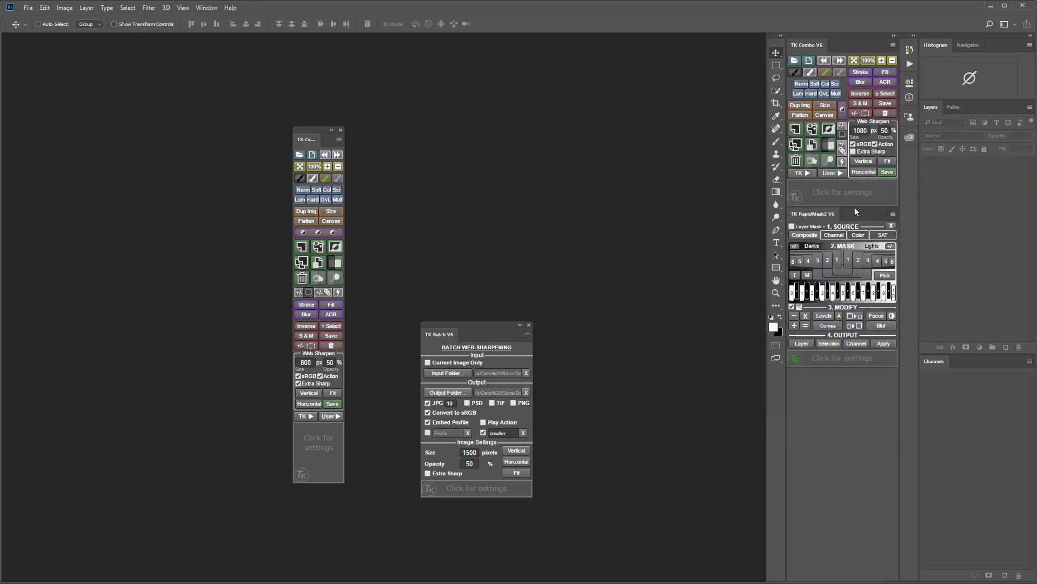
drag(440, 321, 814, 219)
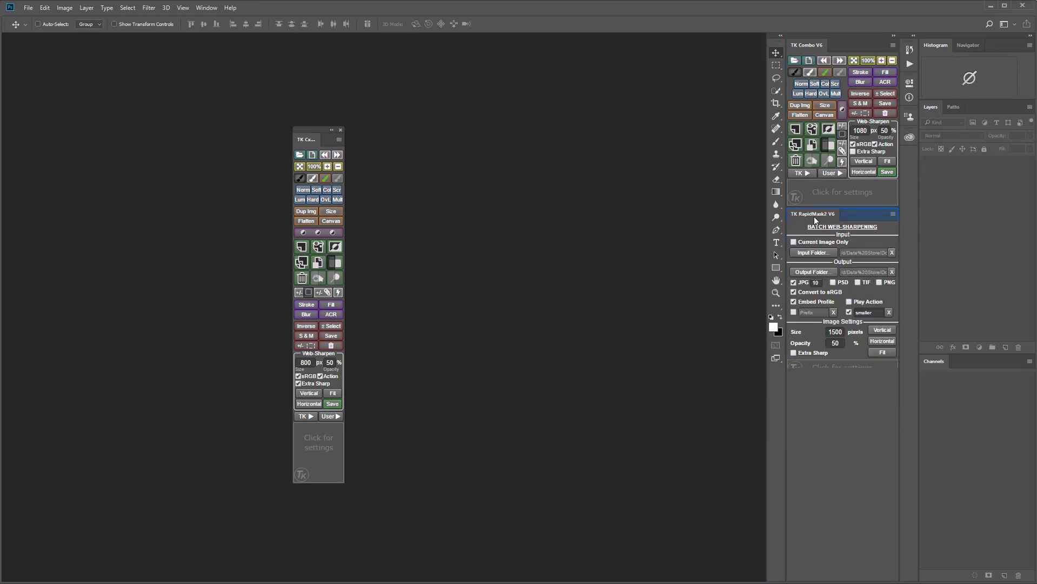
click(814, 215)
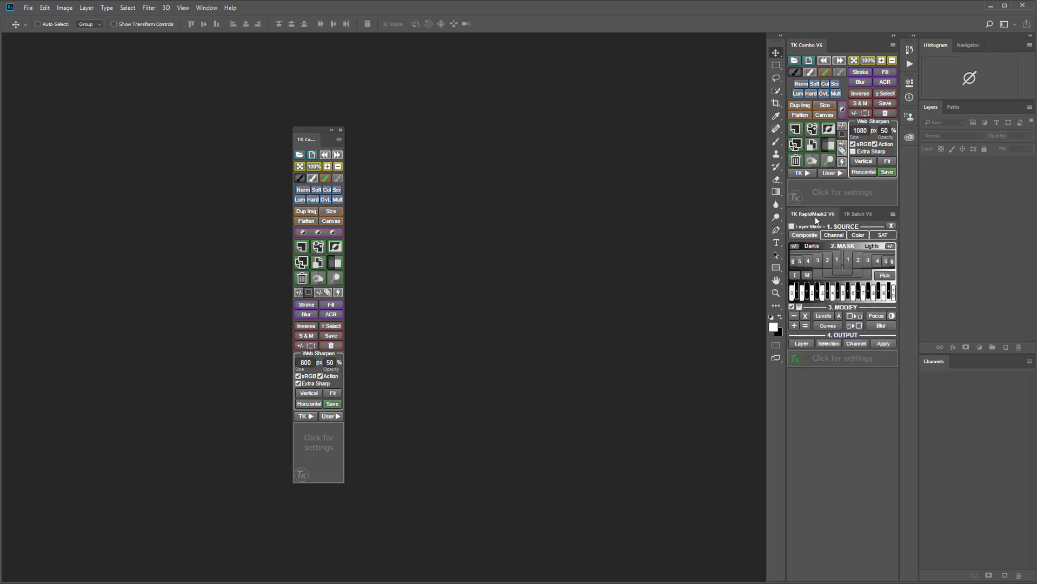
click(854, 214)
click(815, 216)
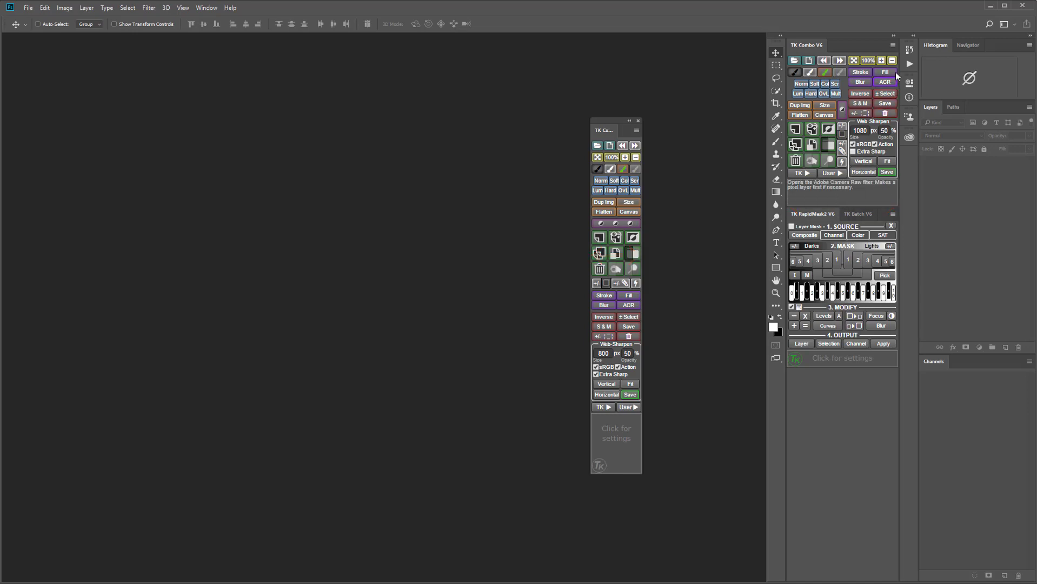
Close the TK Combo V6 panel and dock the compact TK Cx panel below RapidMask2.
right_click(899, 44)
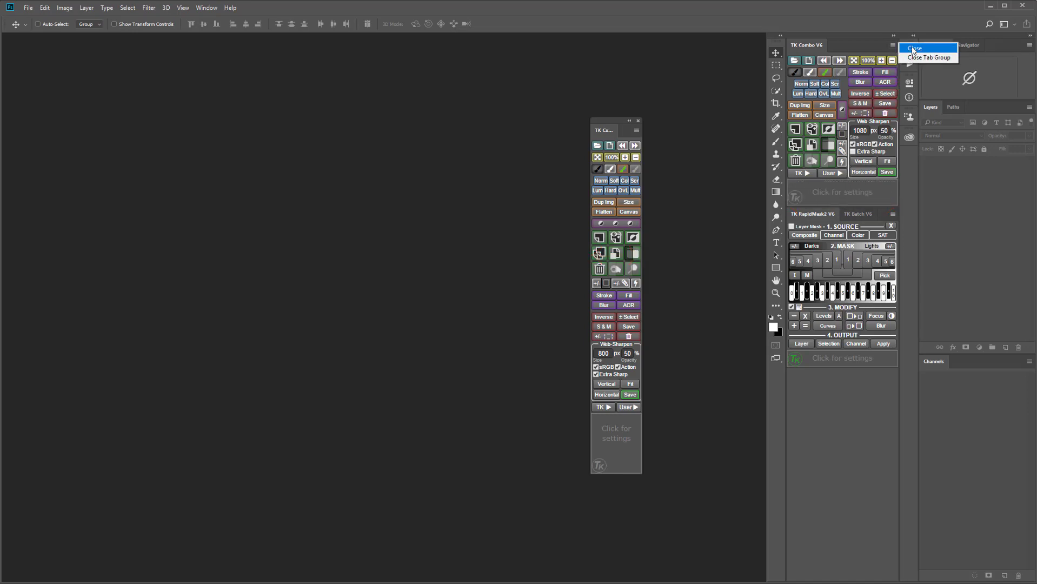
click(914, 49)
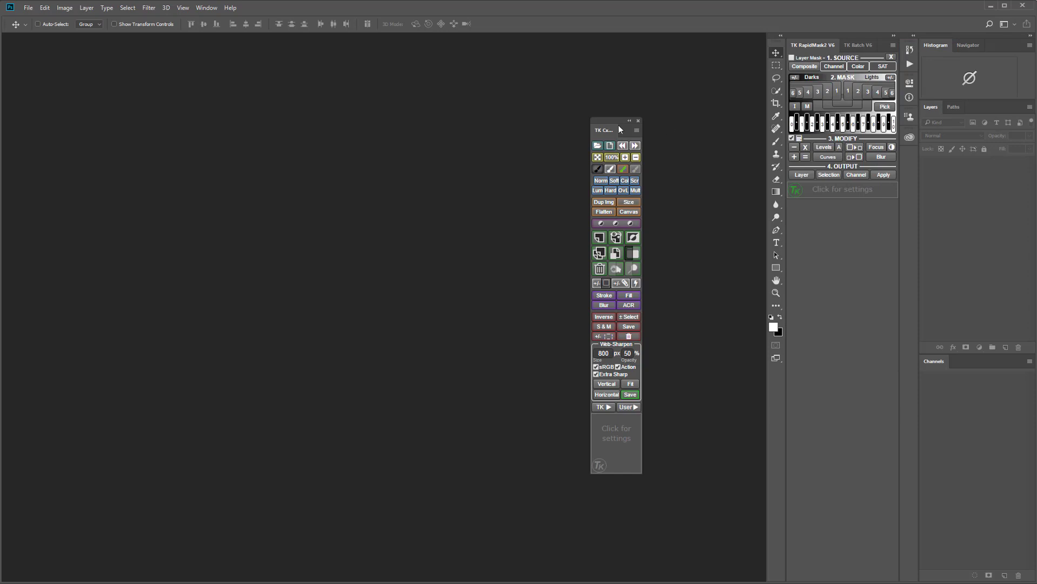
drag(611, 122, 822, 201)
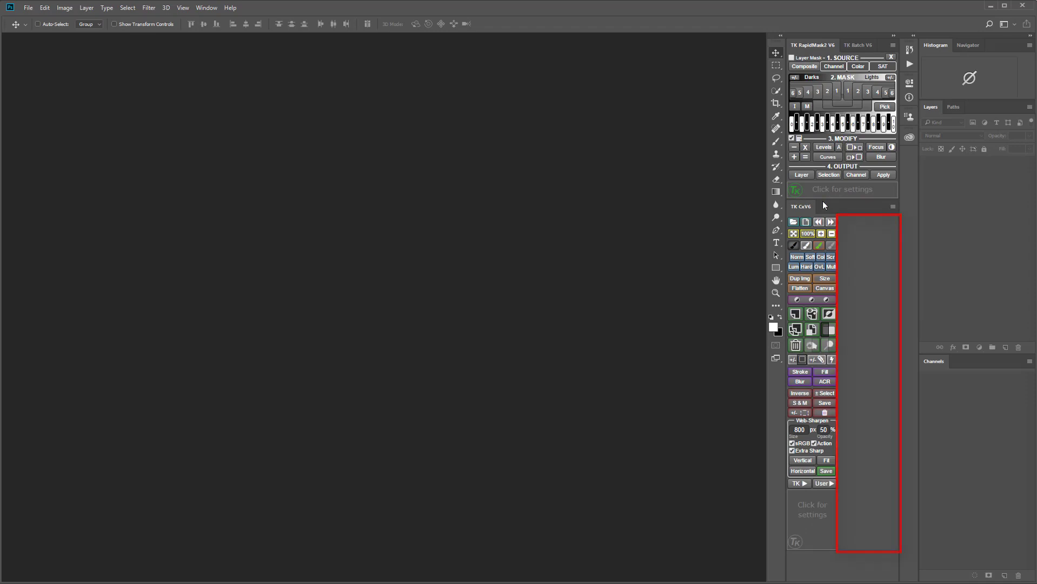
Tab RapidMask2 and Batch V6 into the Histogram/Navigator group, with Batch before Navigator and RapidMask2 showing.
drag(798, 45, 928, 44)
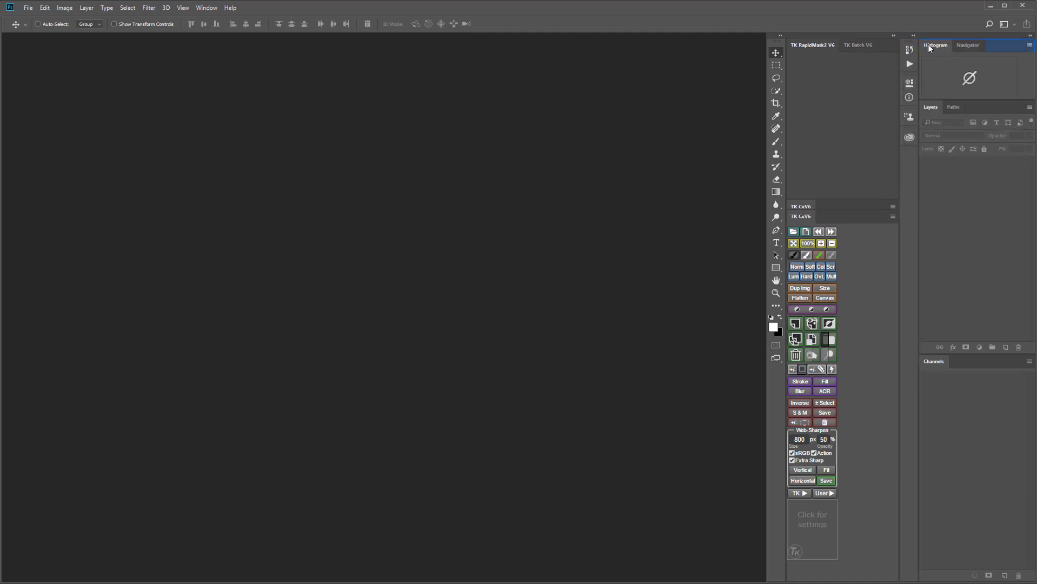
drag(801, 43, 929, 42)
drag(996, 46, 969, 42)
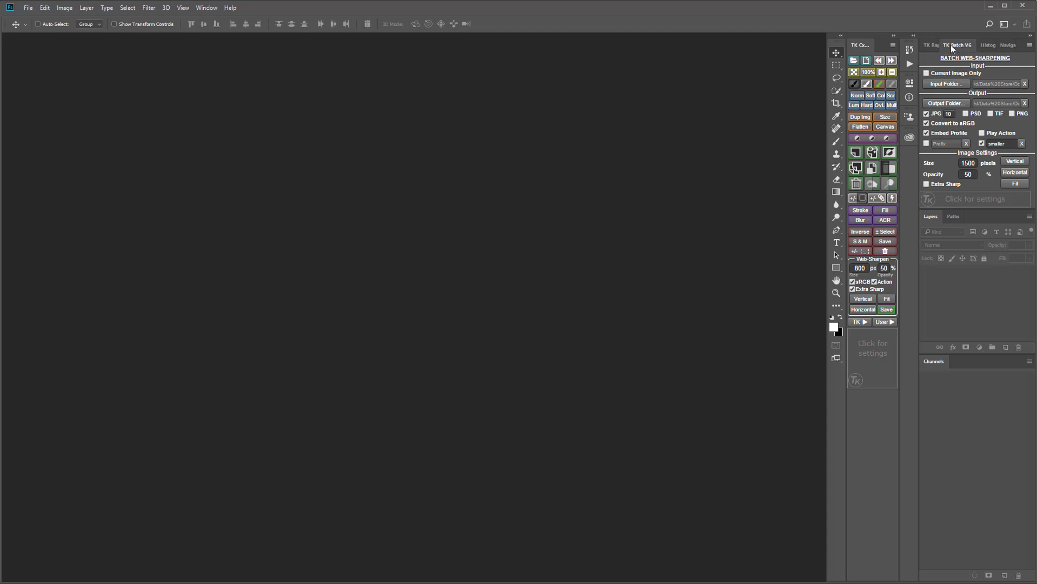
click(931, 45)
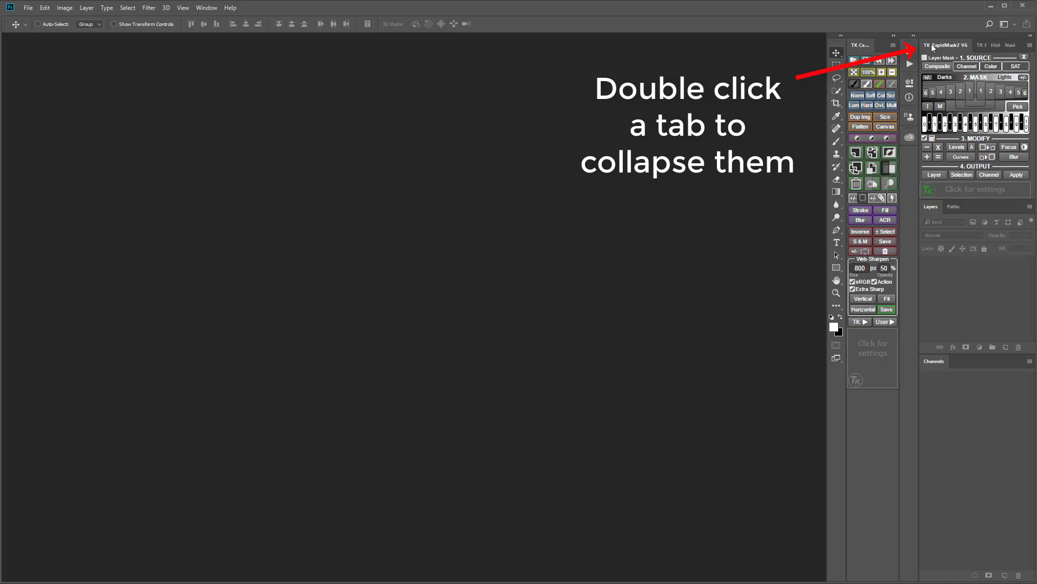
double_click(931, 44)
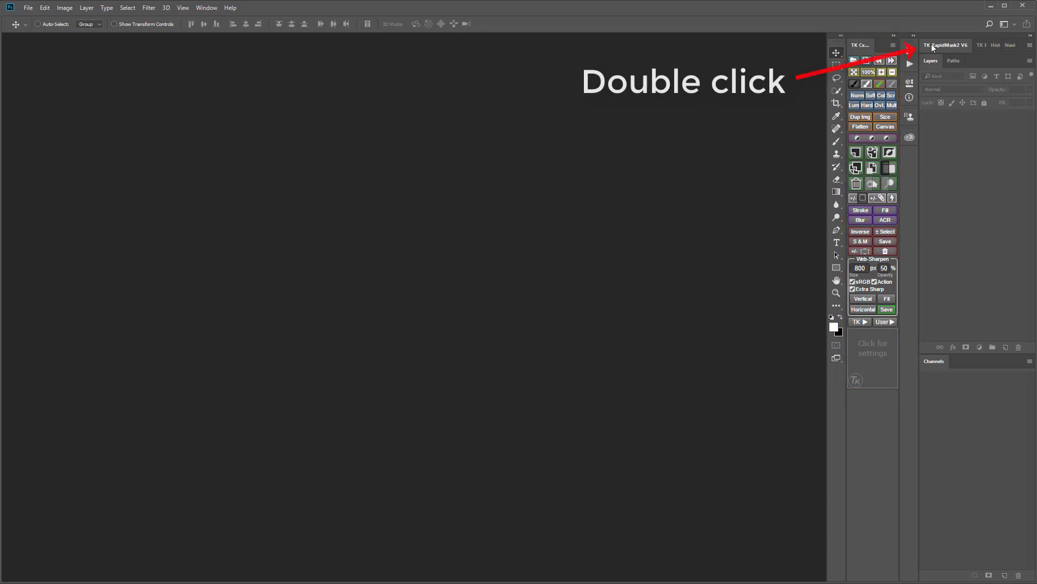
double_click(931, 44)
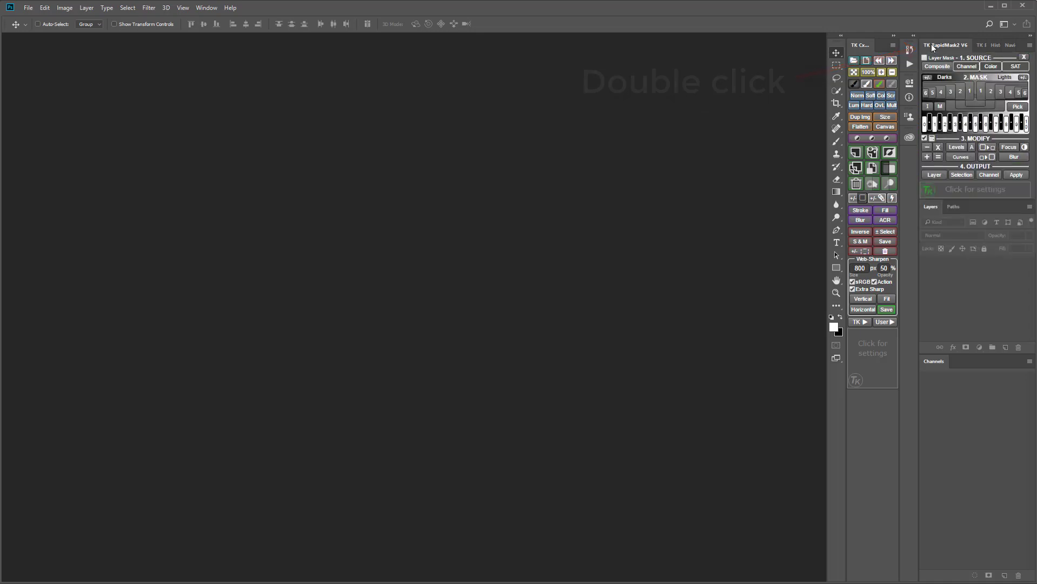